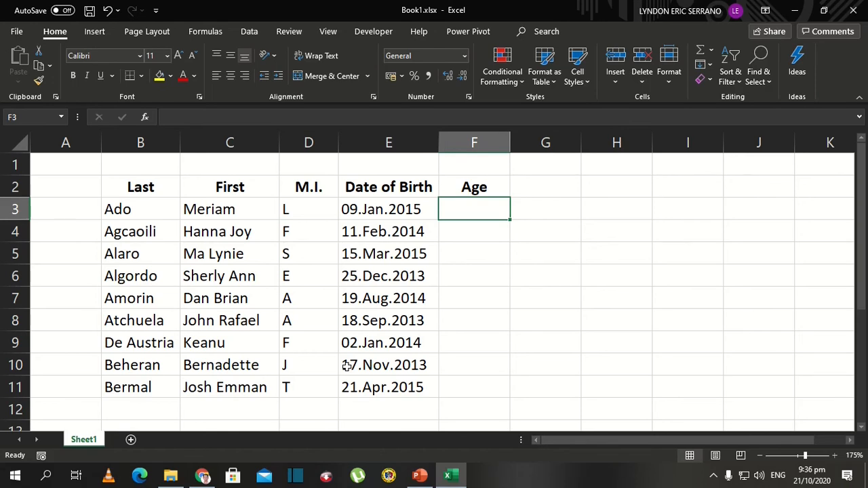
- Review the table's column headings in row 2, from Last through Age, and the empty first Age cell
key(Up)
key(Left)
key(Left)
key(Left)
key(Left)
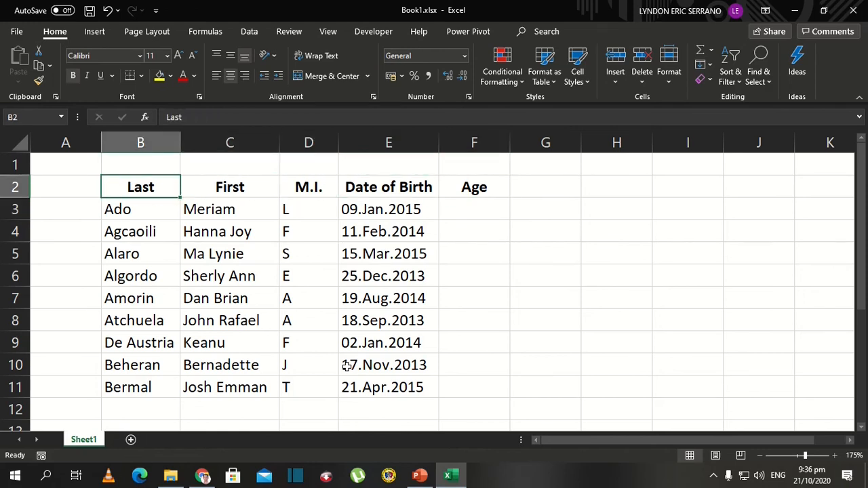
key(Right)
key(Right)
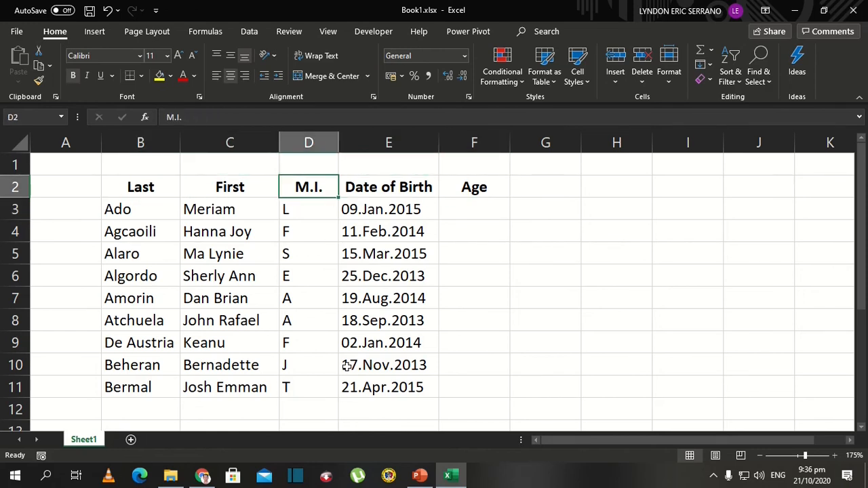
key(Right)
key(Right)
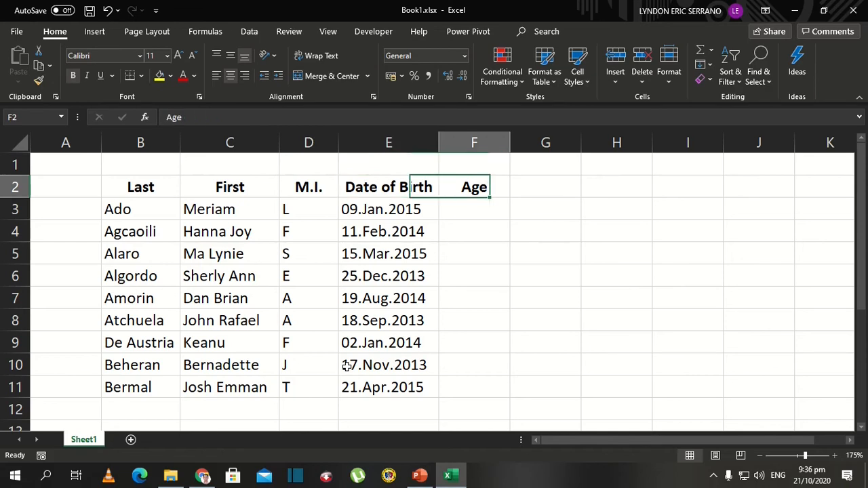
key(Down)
key(Up)
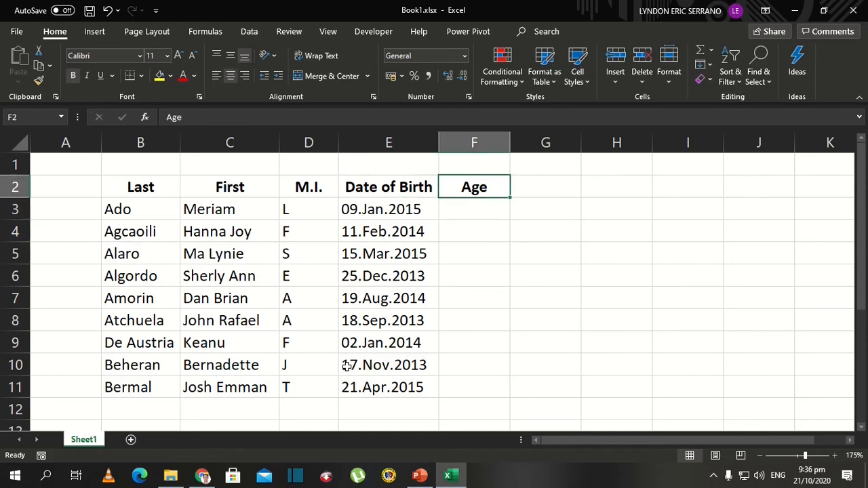
key(Down)
key(Left)
key(Right)
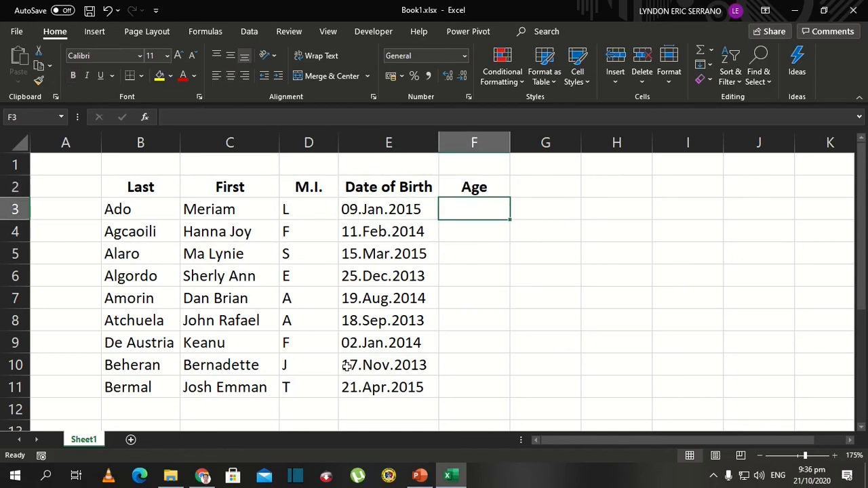
- Examine the whole range of Date of Birth entries in E3:E11
key(Left)
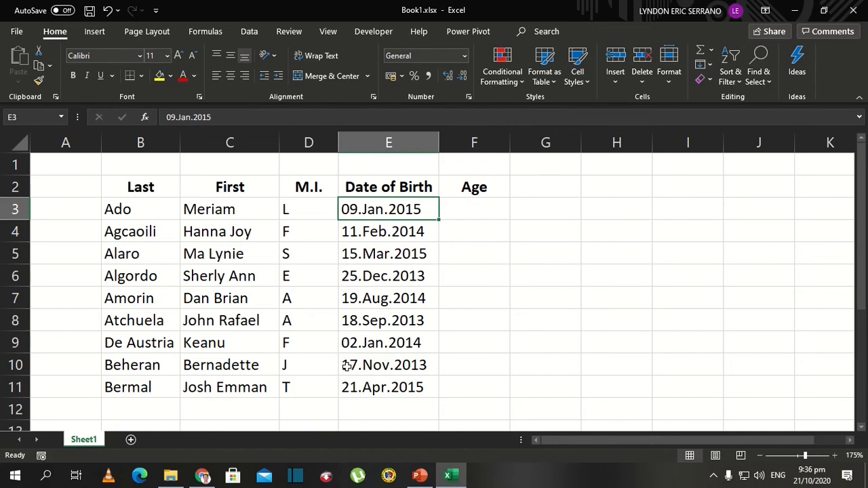
key(shift+Down)
key(shift+Down)
key(shift+Down)
key(shift+Down)
key(shift+Down)
key(shift+Down)
key(shift+Down)
key(shift+Down)
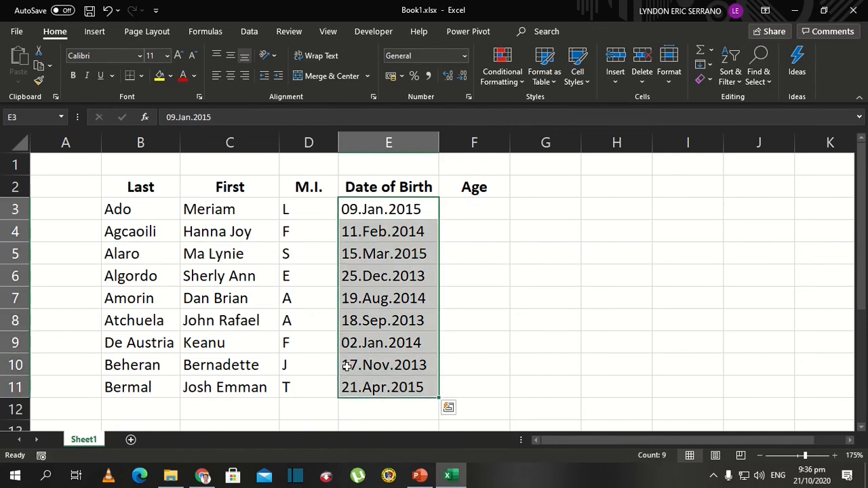
- Inspect how the individual dates in the first rows of the Date of Birth column are written
click(393, 227)
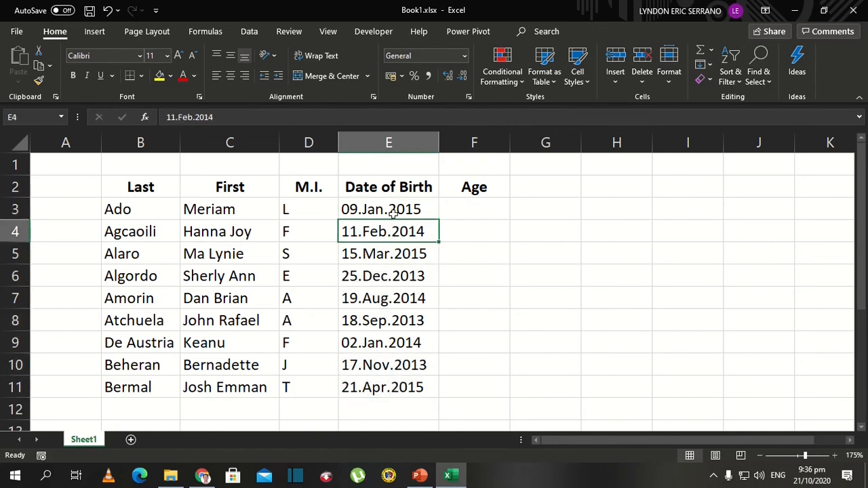
click(392, 209)
double_click(394, 209)
click(406, 233)
double_click(422, 211)
click(405, 247)
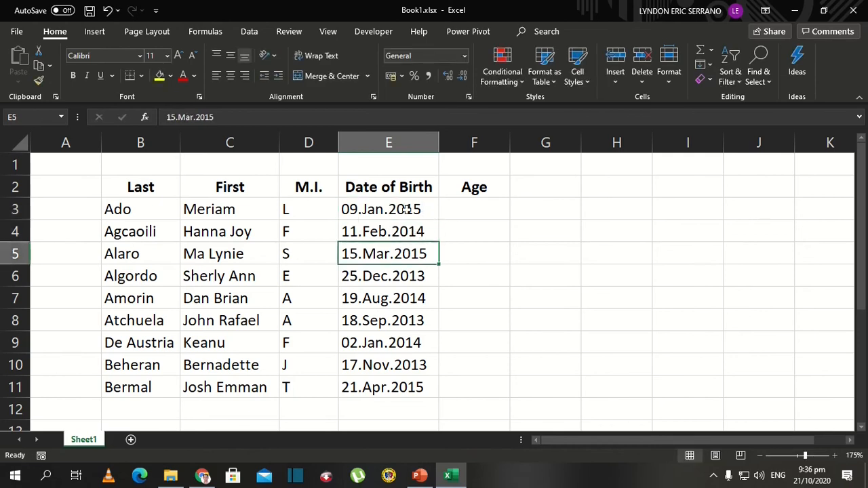
click(407, 209)
click(410, 234)
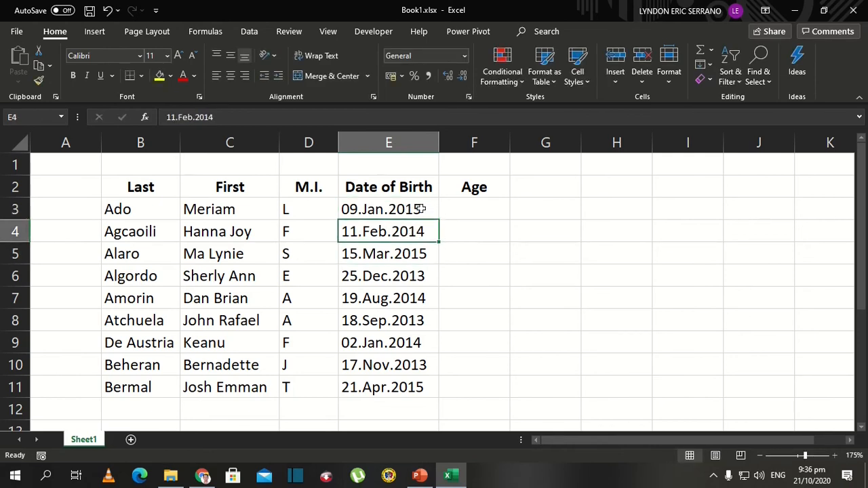
click(422, 209)
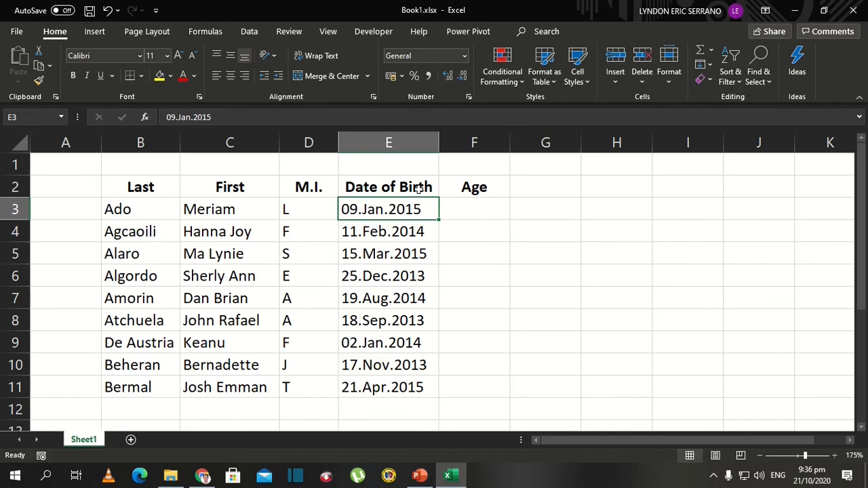
click(417, 191)
click(409, 212)
click(413, 249)
double_click(414, 209)
click(401, 231)
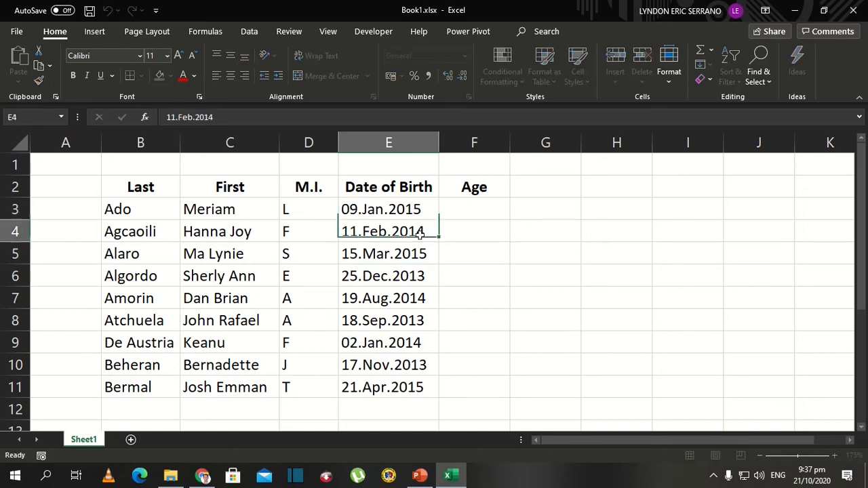
click(401, 246)
click(400, 213)
click(409, 234)
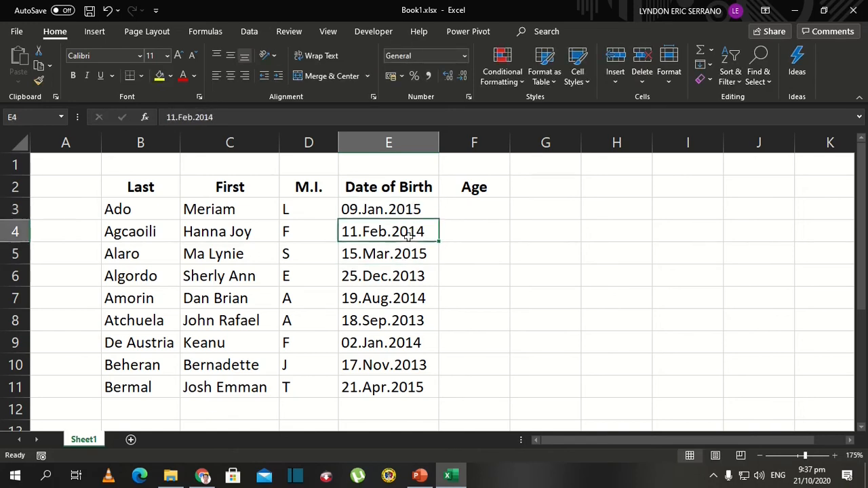
click(406, 270)
click(403, 233)
- Convert the Date of Birth entries in E3:E11 to real dates with Text to Columns, using Delimited data and the DMY date format
click(404, 212)
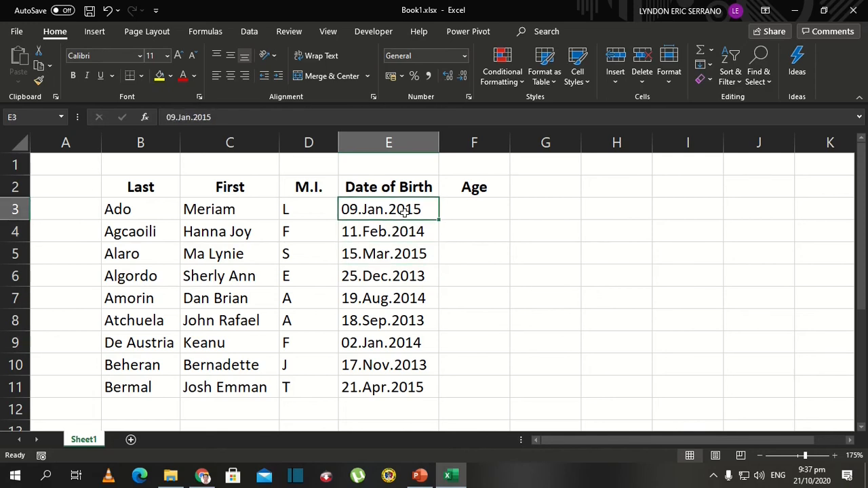
key(ctrl+shift+Down)
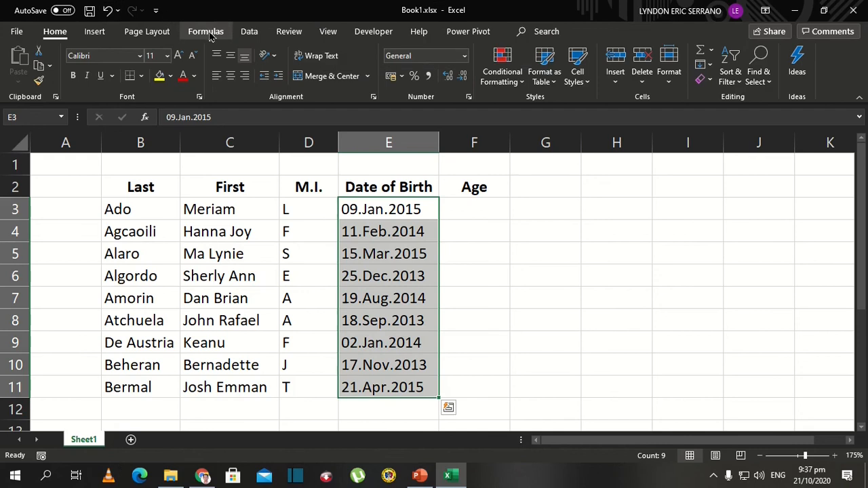
click(248, 32)
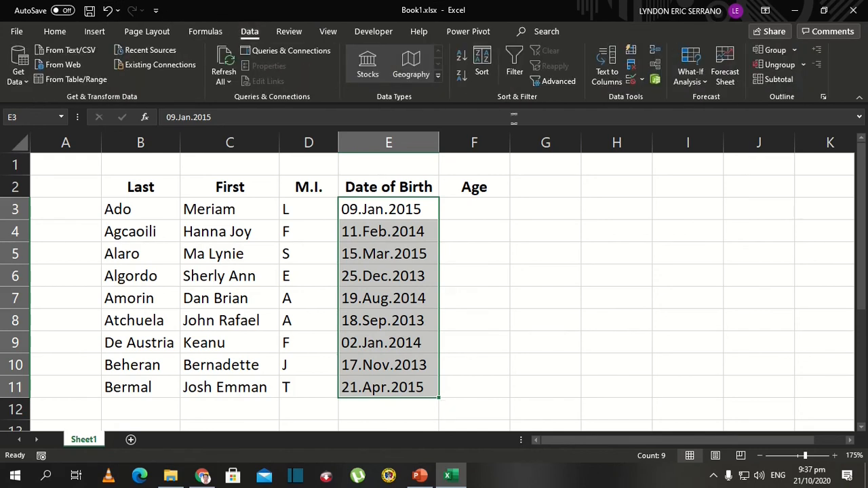
click(604, 76)
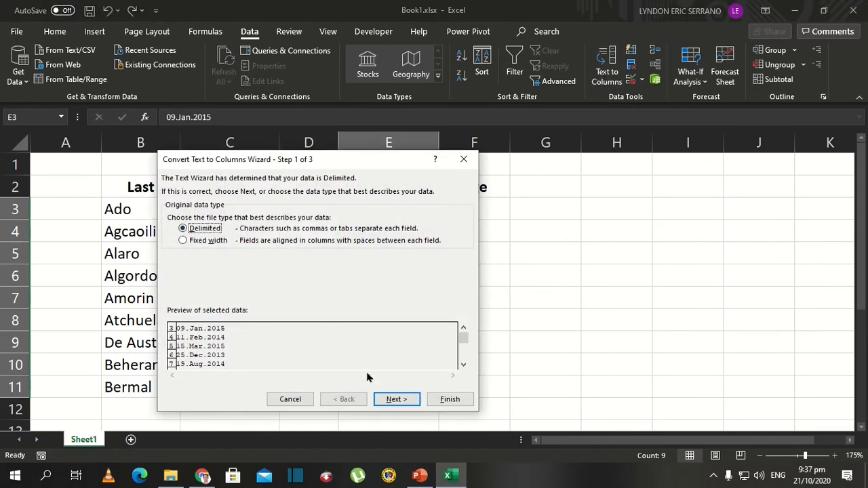
click(396, 400)
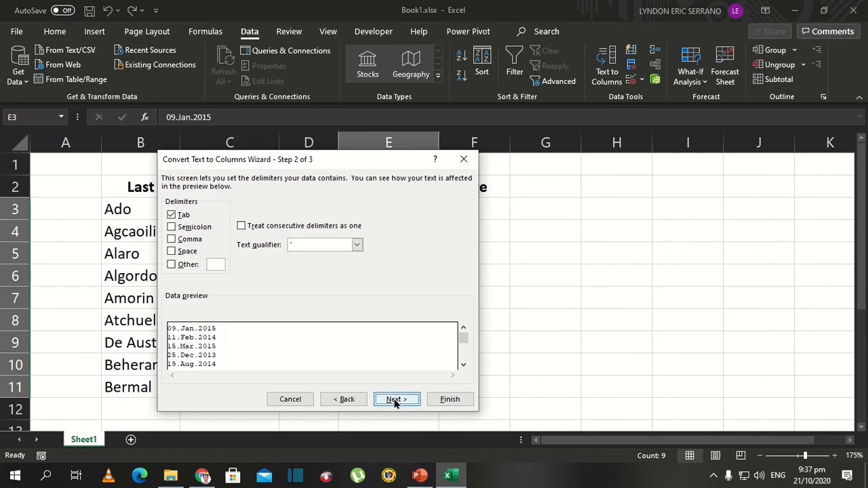
click(396, 401)
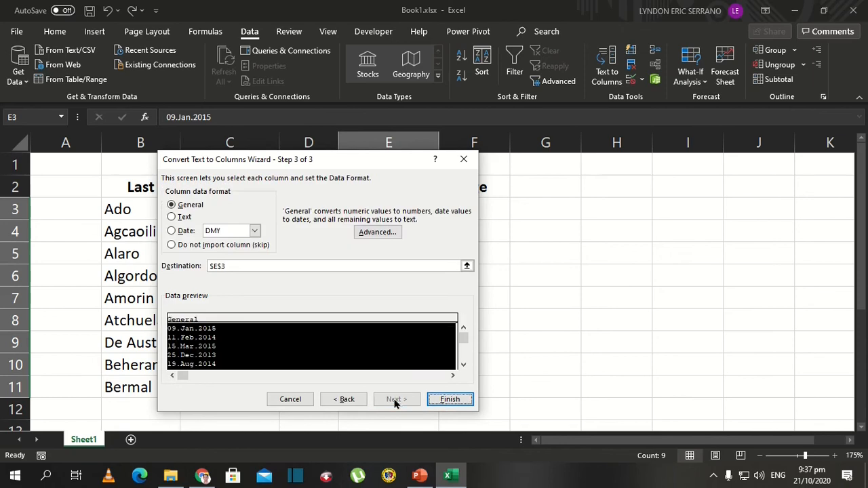
click(187, 232)
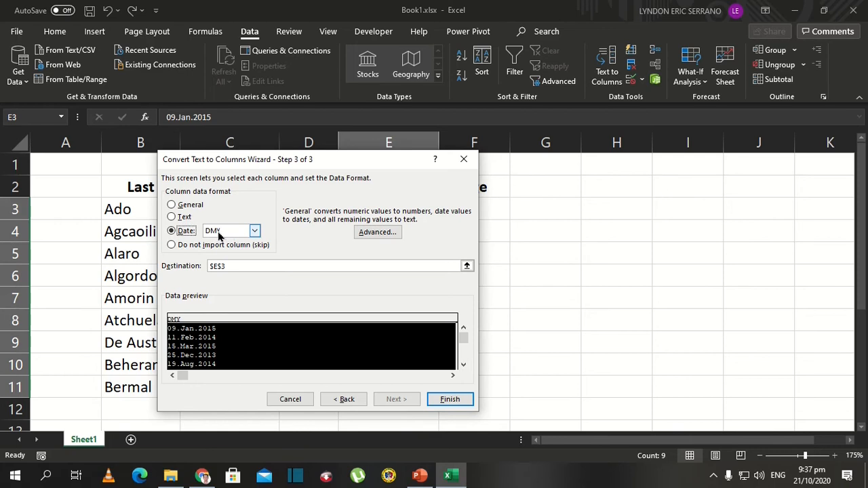
click(221, 234)
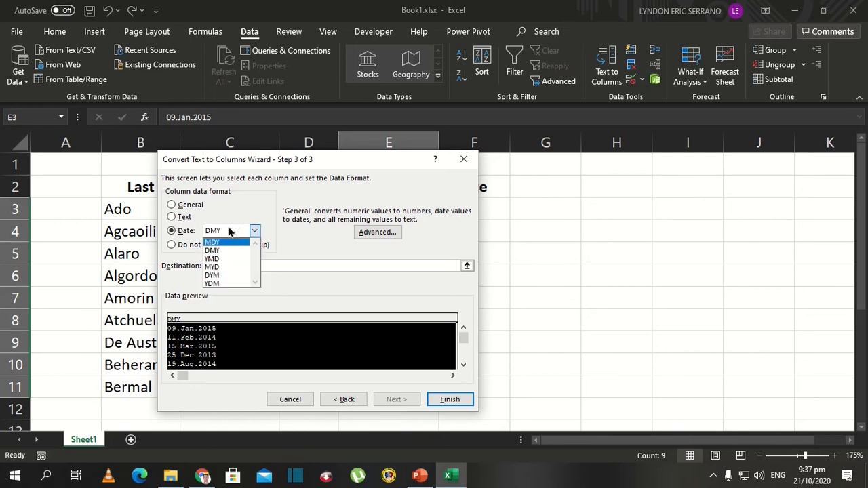
click(229, 233)
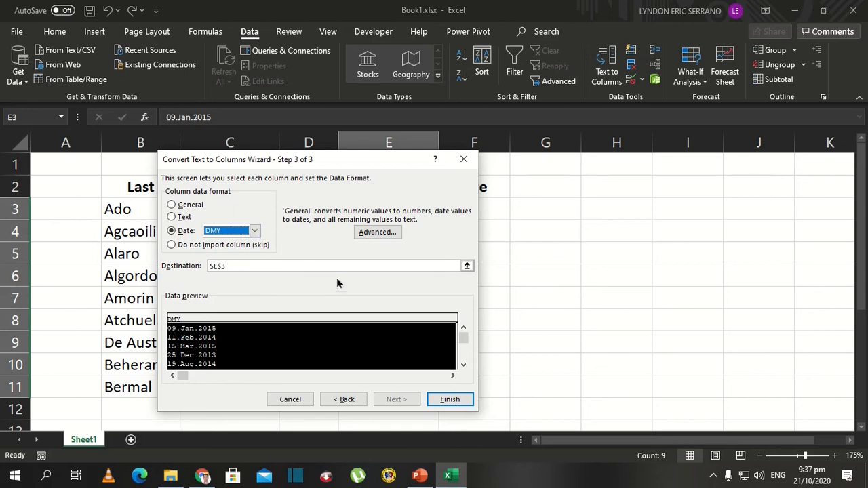
click(449, 400)
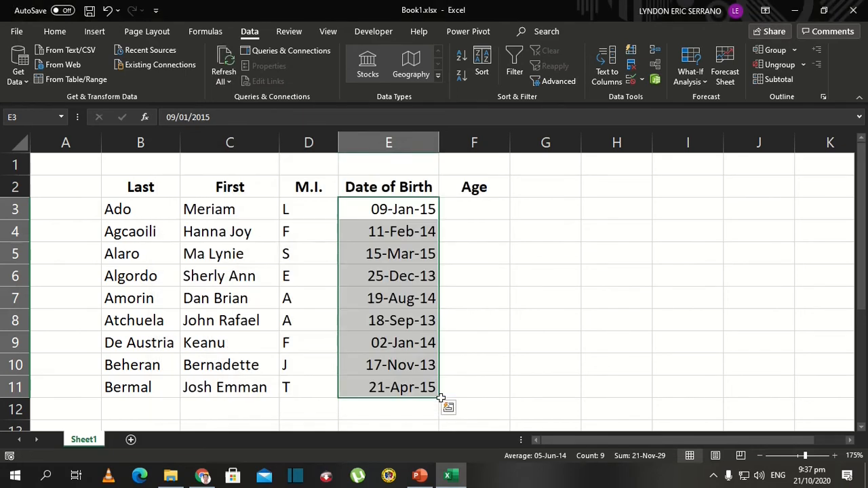
- Check the converted values in the Date of Birth column cell by cell down to E11
click(413, 272)
click(429, 205)
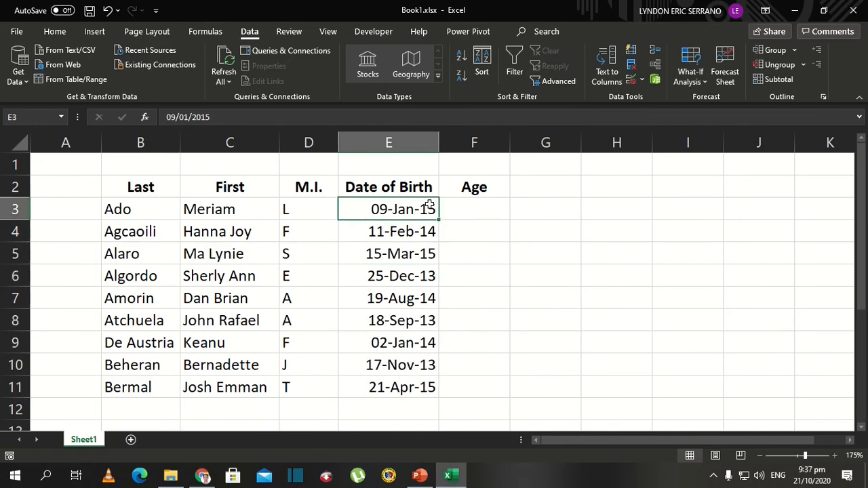
drag(413, 232, 414, 244)
click(416, 215)
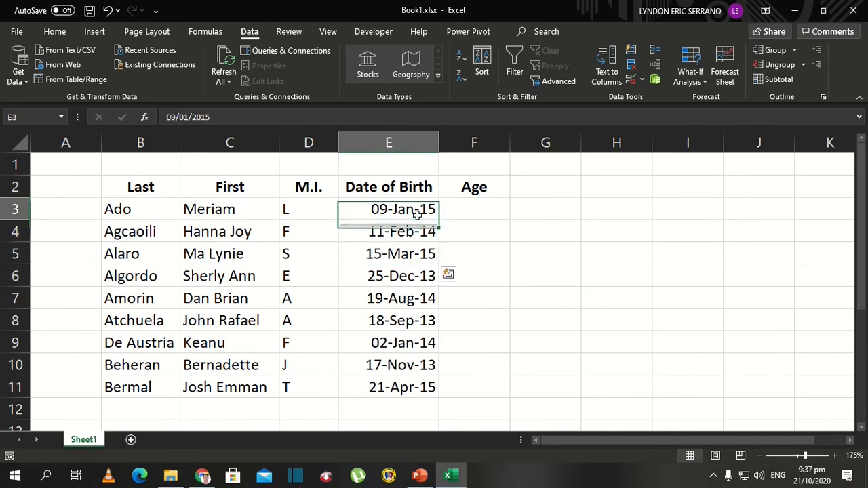
click(413, 255)
click(415, 276)
click(411, 298)
click(403, 317)
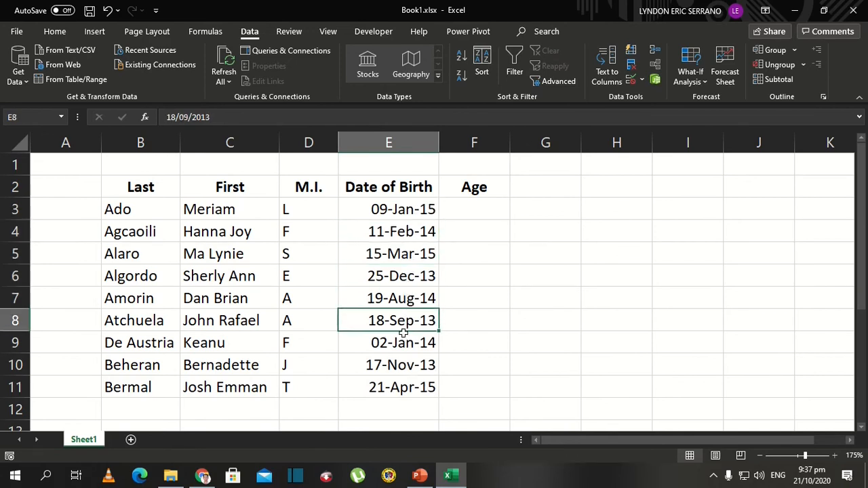
click(404, 343)
click(402, 366)
click(401, 390)
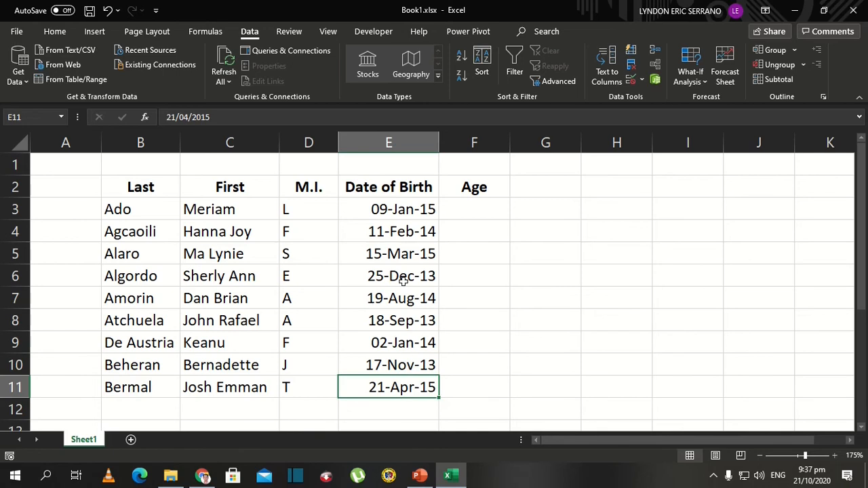
drag(402, 210, 415, 387)
click(465, 318)
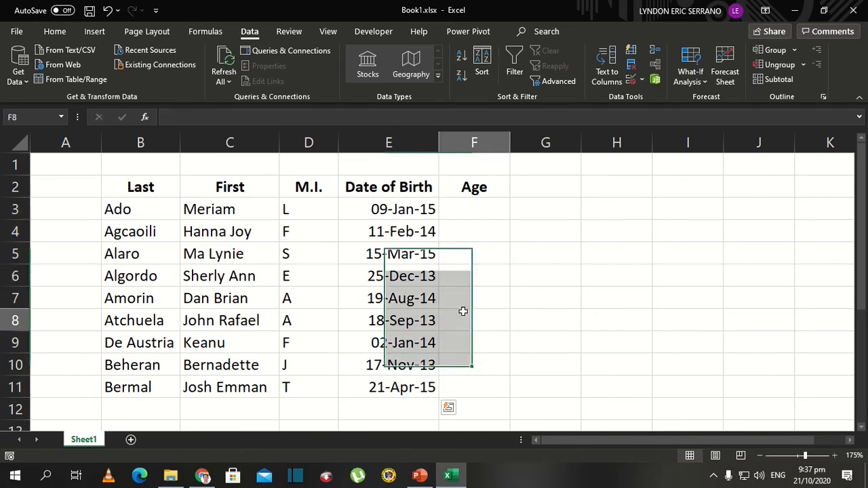
click(469, 207)
click(479, 246)
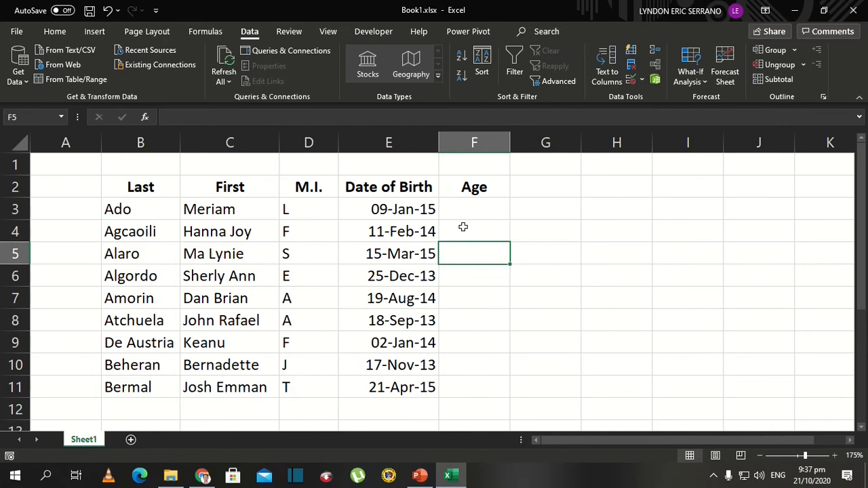
click(403, 214)
click(472, 274)
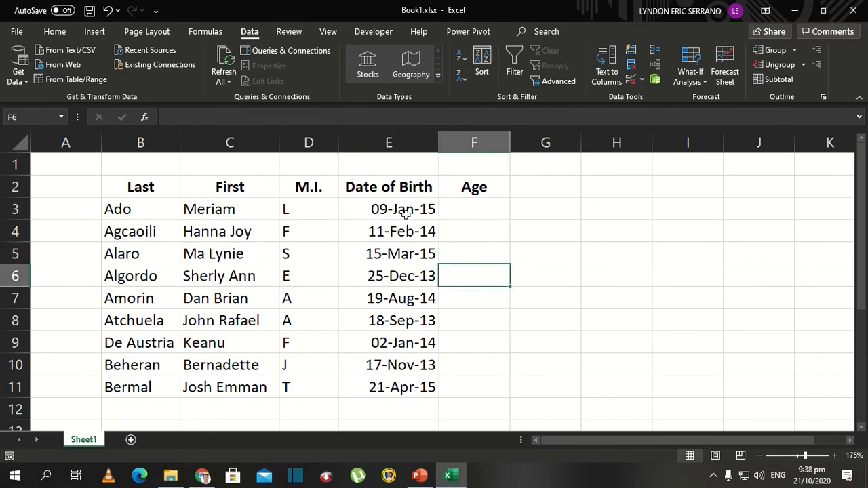
drag(405, 214, 424, 378)
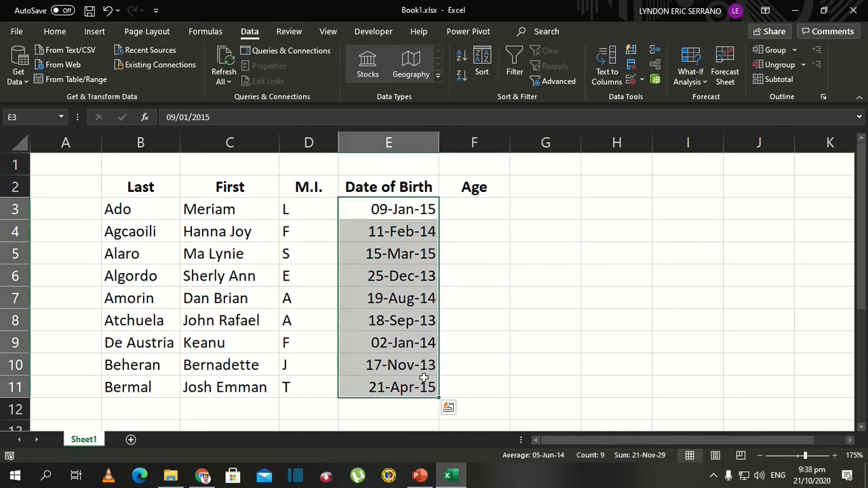
click(410, 314)
click(396, 210)
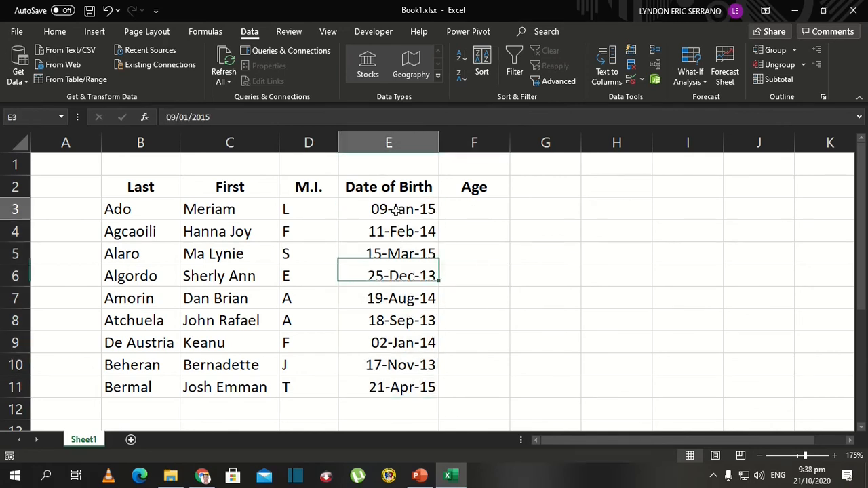
click(391, 252)
click(394, 231)
click(399, 212)
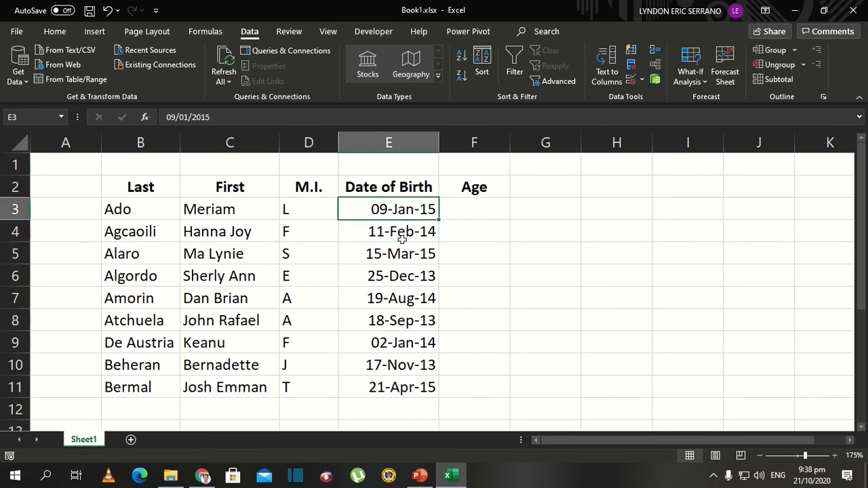
click(402, 237)
click(401, 252)
click(402, 230)
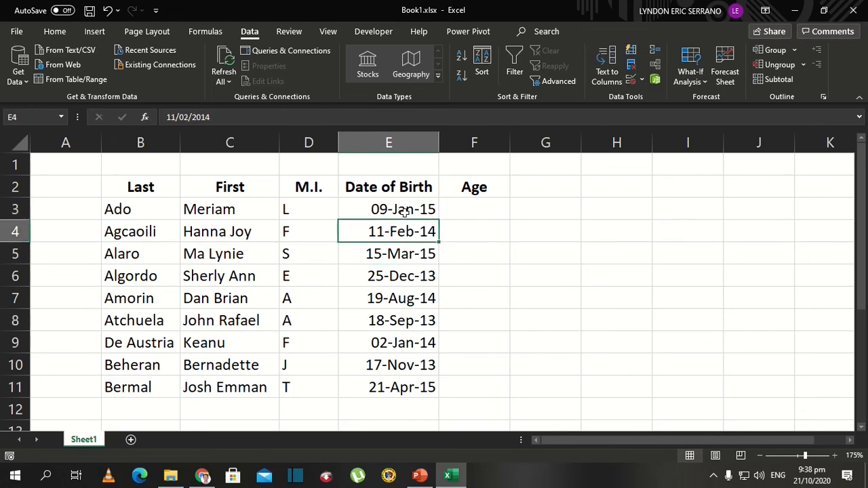
click(404, 212)
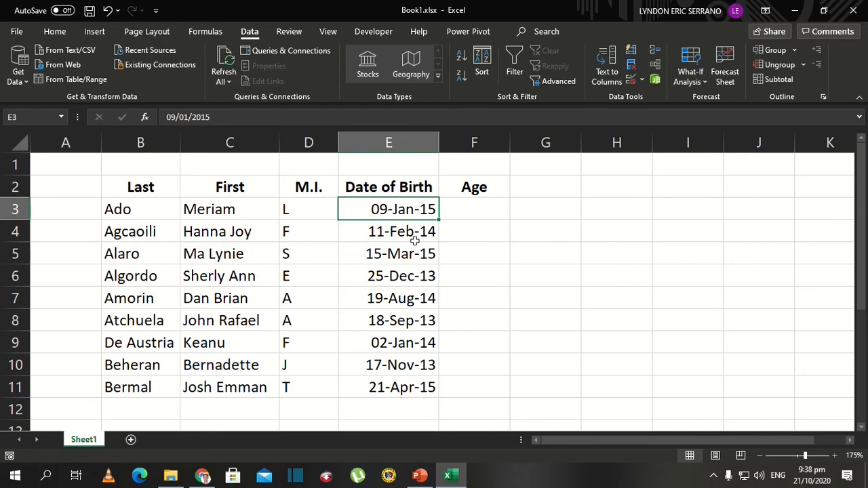
- Enter the label "Todays Date" in F1 above the Age heading and widen column F to fit it
click(414, 235)
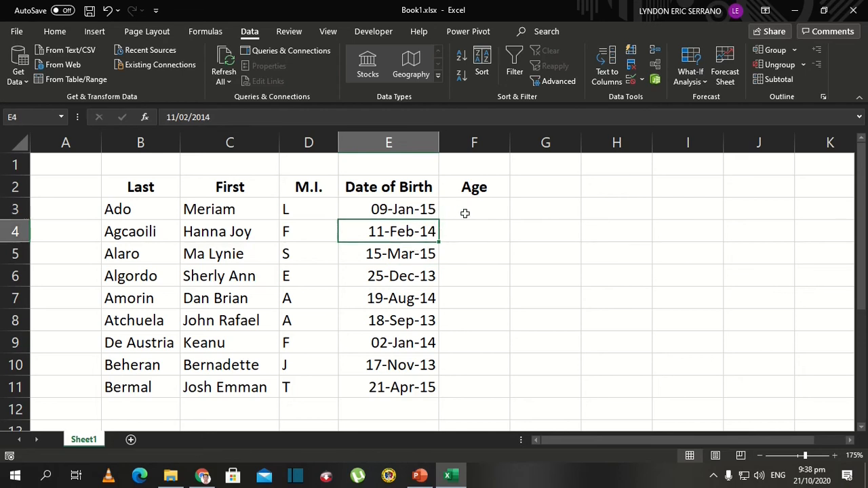
click(465, 213)
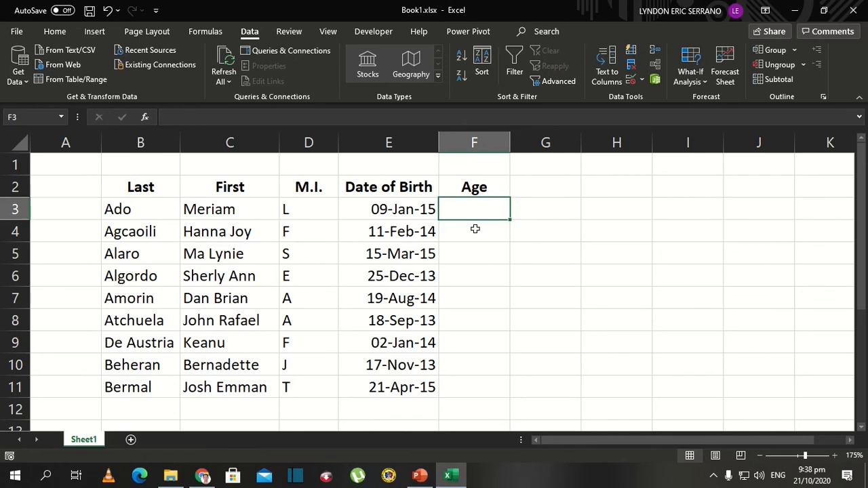
click(470, 230)
click(472, 209)
click(475, 169)
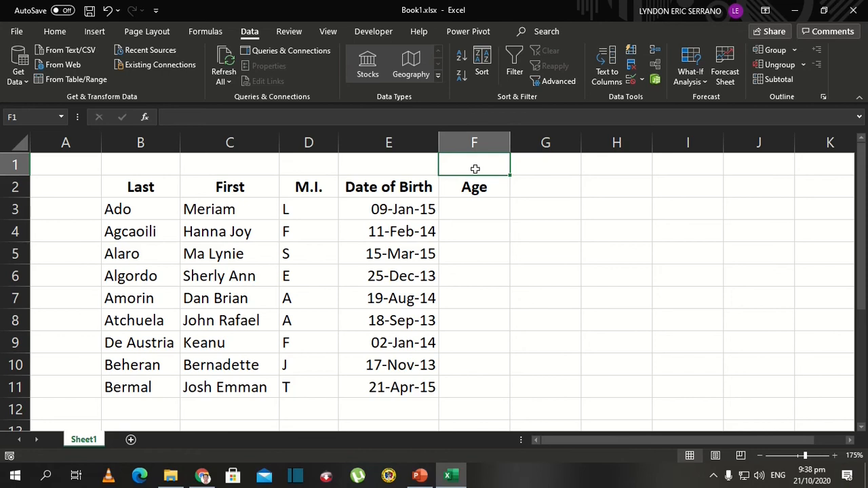
text(T)
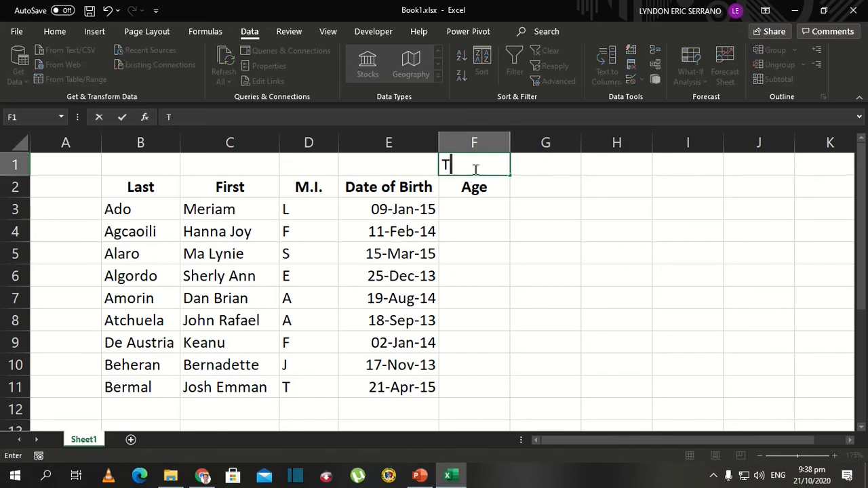
text(oday)
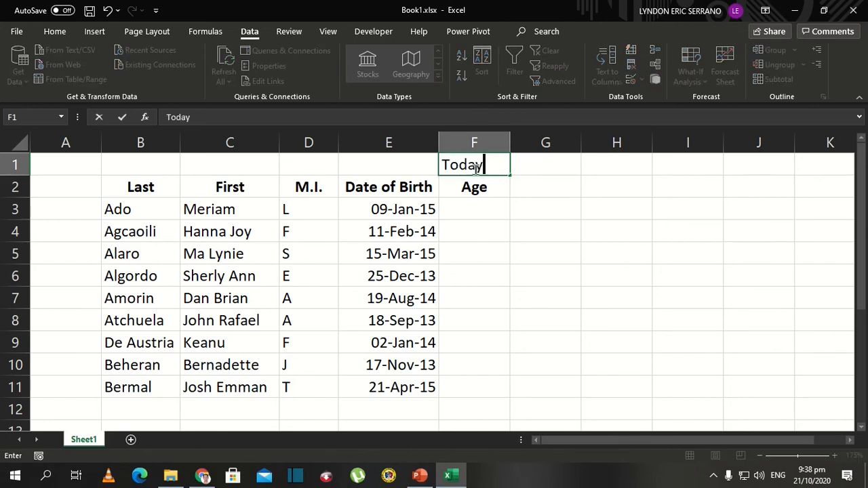
text(s Date)
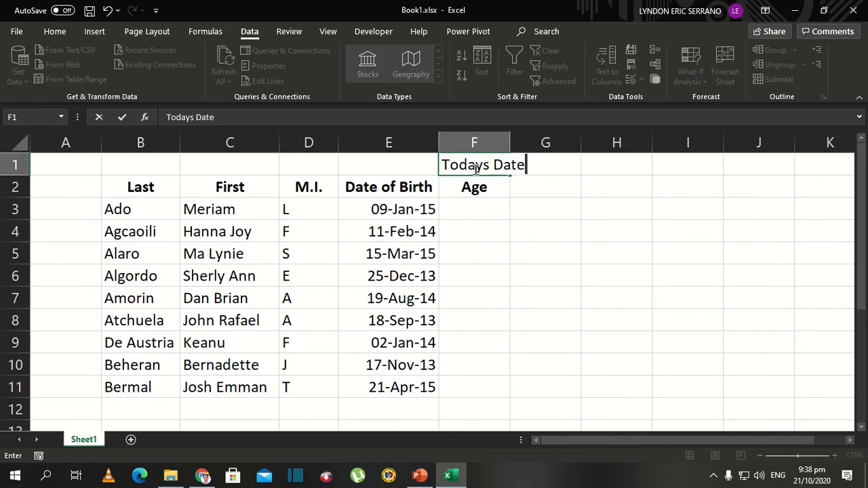
key(Return)
click(476, 168)
key(Right)
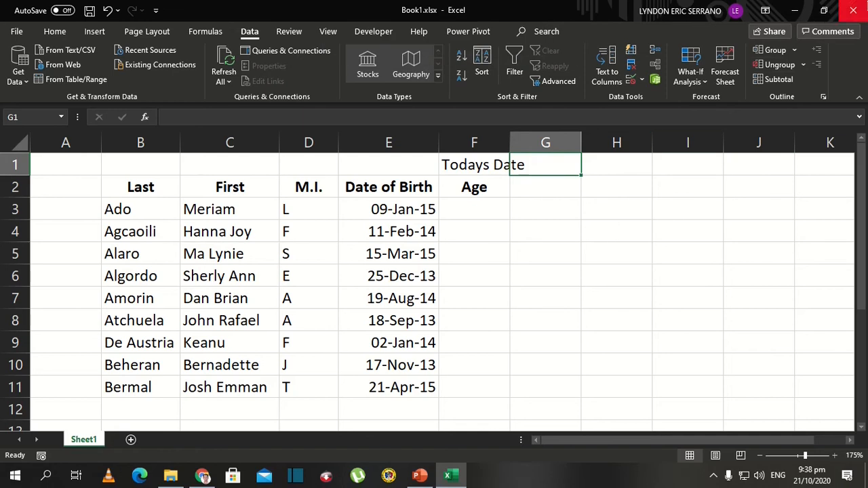
drag(511, 141, 539, 152)
- Enter the formula =NOW() in G1, beside the Todays Date label
click(572, 215)
click(569, 165)
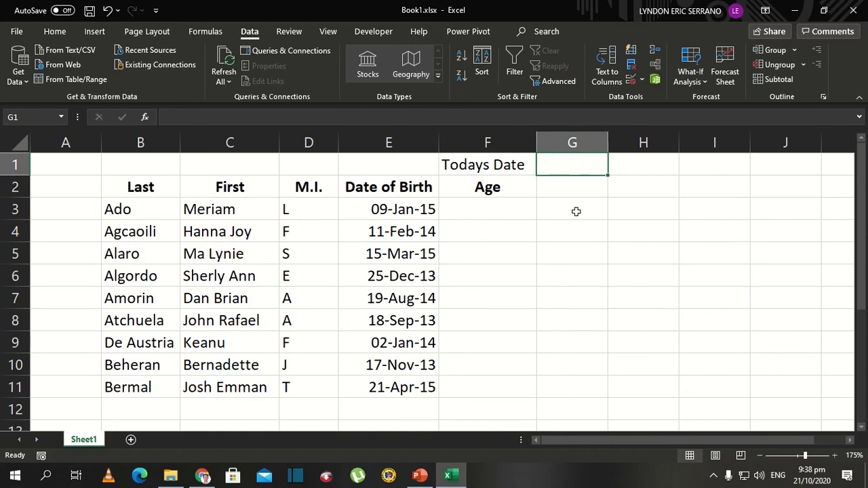
click(576, 211)
click(564, 168)
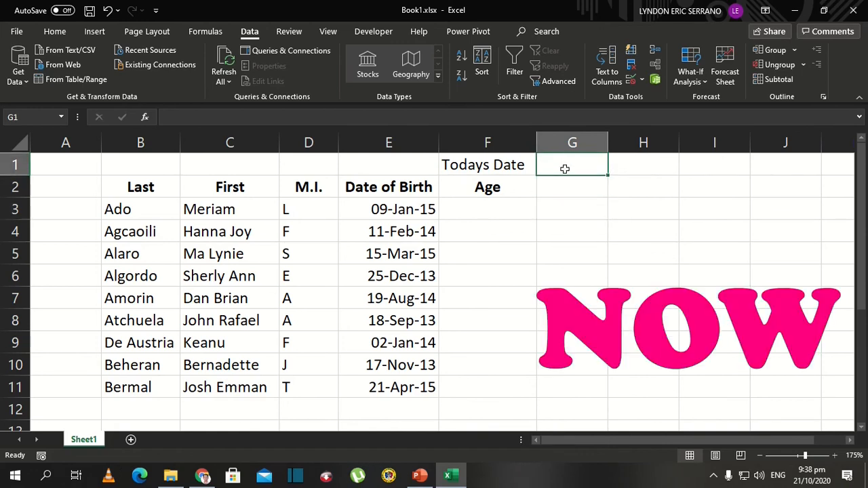
text(=)
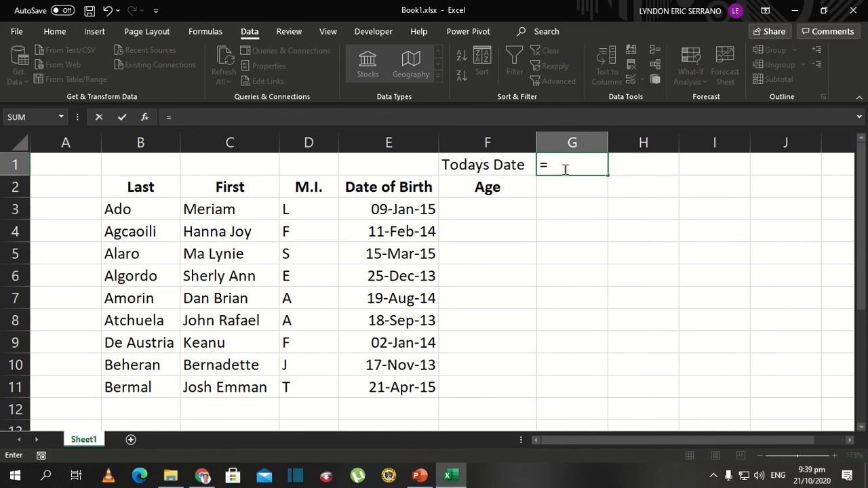
text(now)
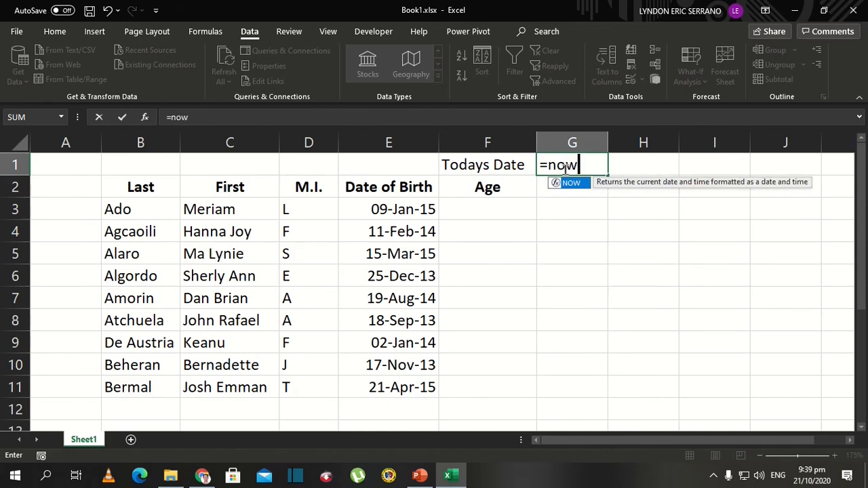
key(Tab)
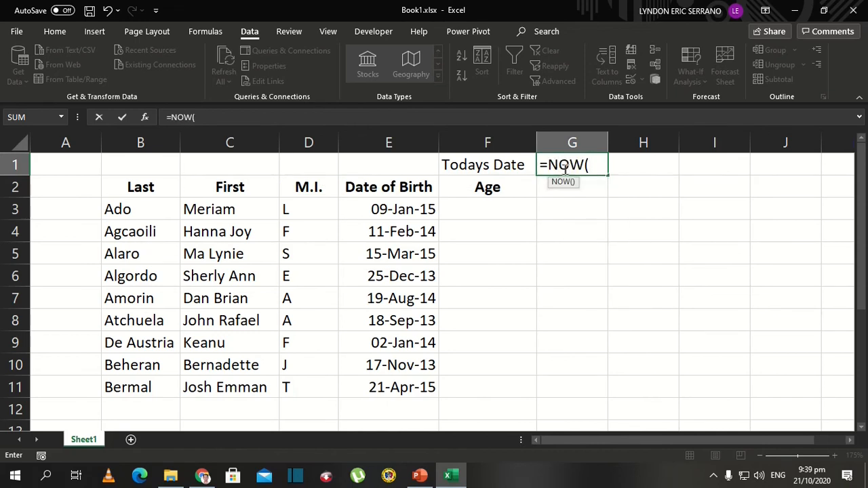
text())
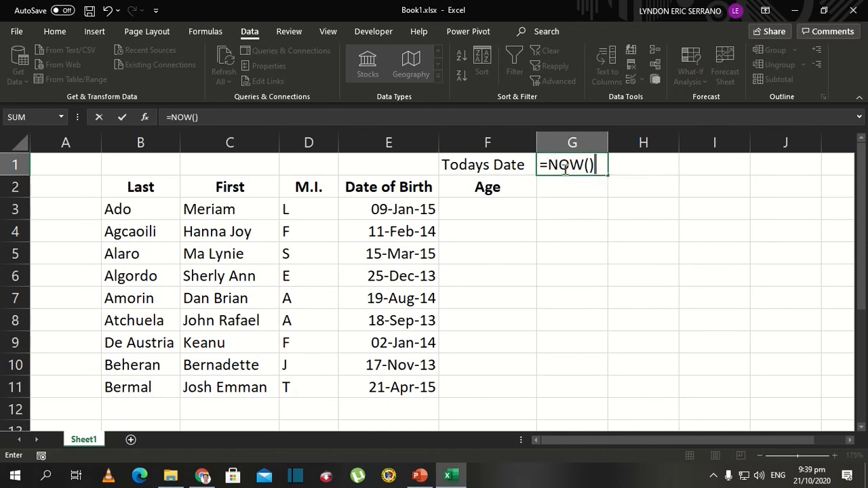
key(Return)
click(564, 169)
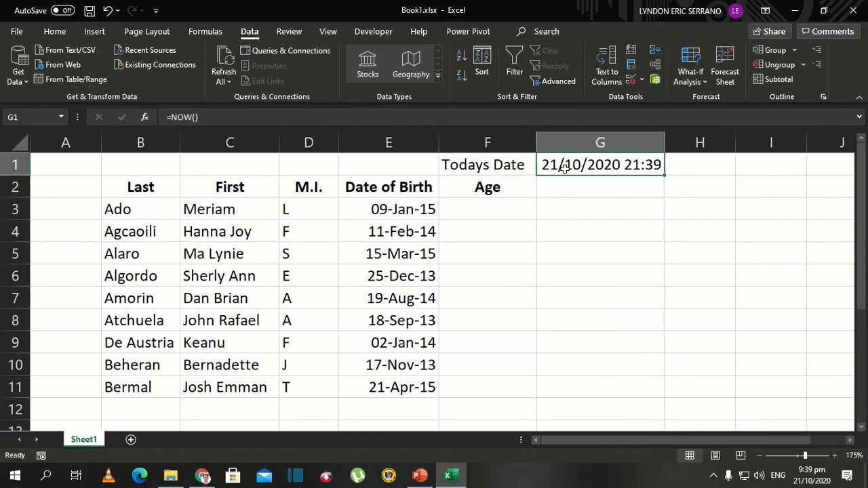
- Examine the date and time in G1 and compare its format with the Date of Birth entries
click(574, 187)
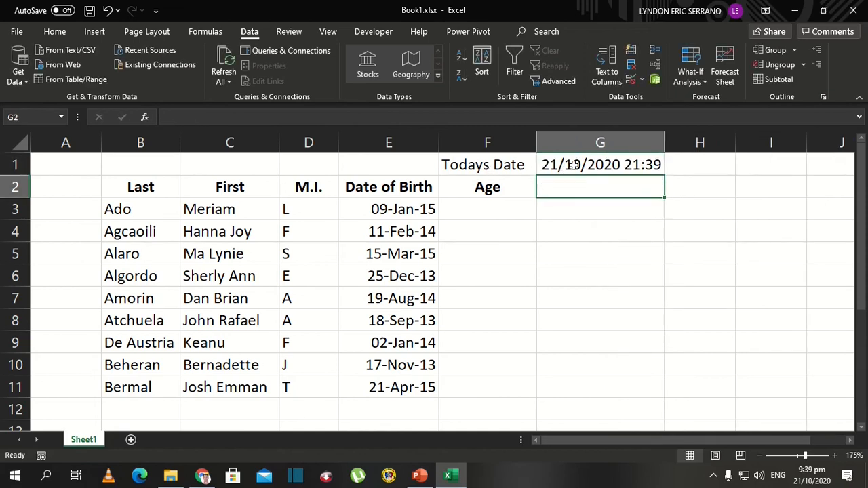
click(573, 165)
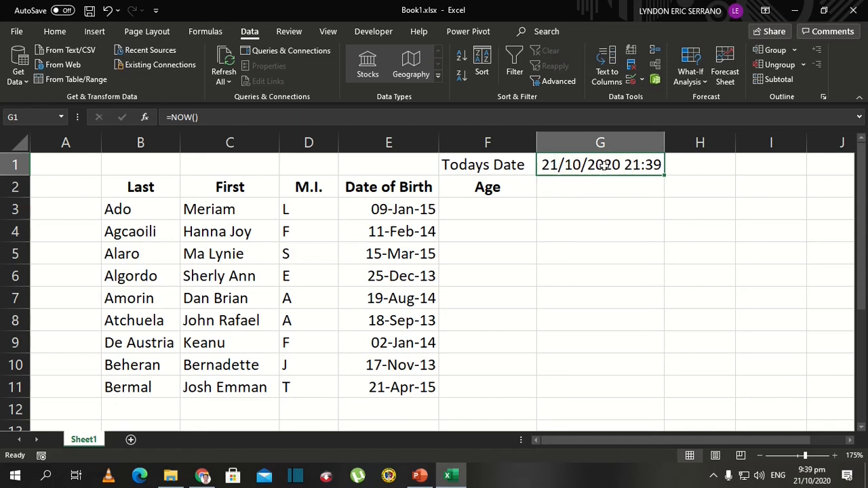
click(634, 193)
click(630, 171)
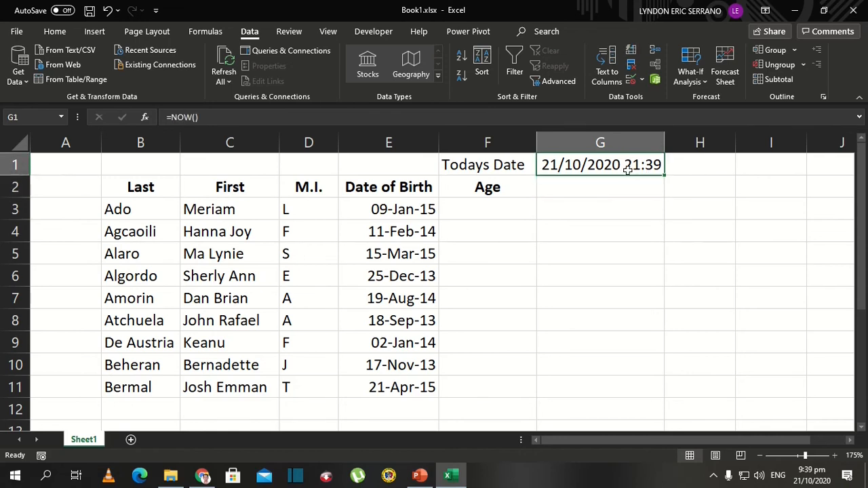
click(593, 200)
click(592, 170)
click(429, 215)
click(542, 171)
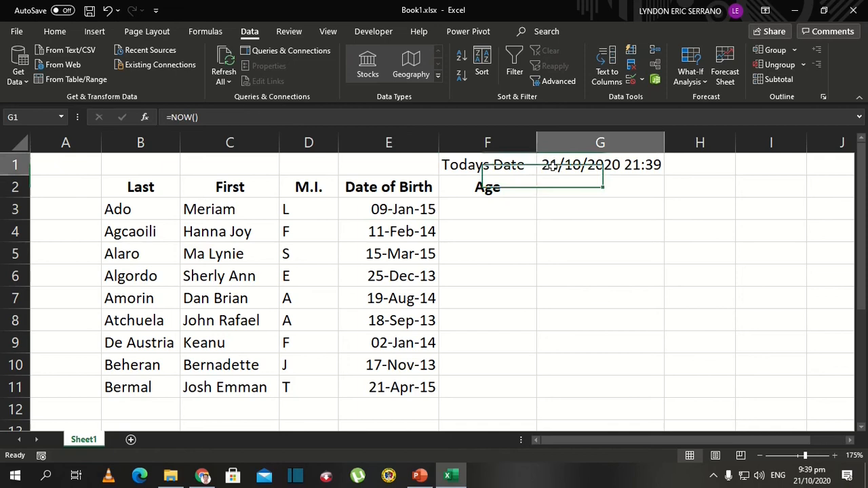
click(402, 210)
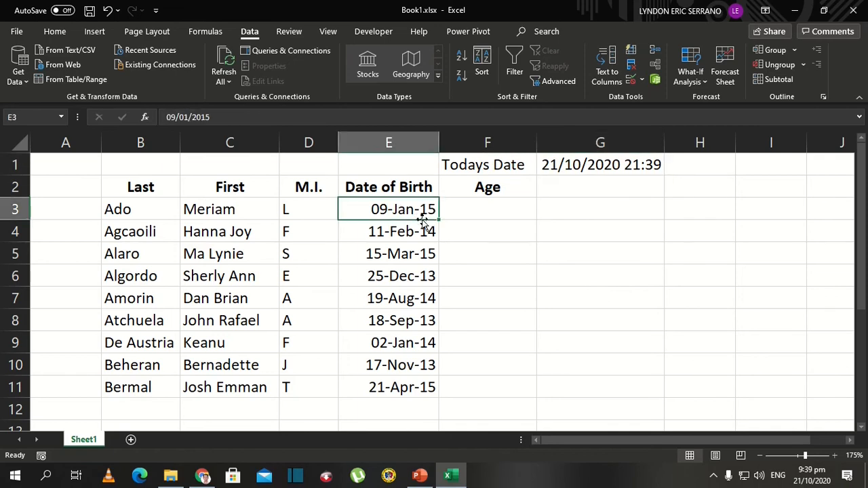
click(542, 171)
click(563, 210)
- Format G1 with the Date category and the 14-Mar-12 type, matching the Date of Birth column
click(560, 168)
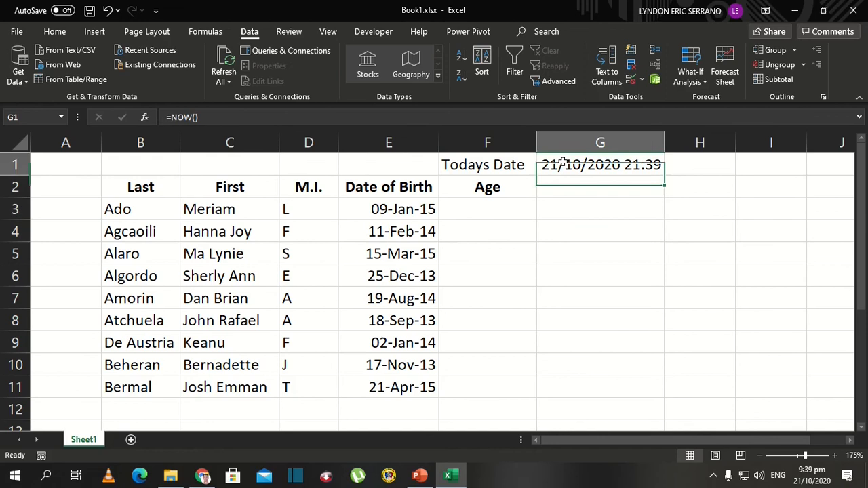
right_click(563, 166)
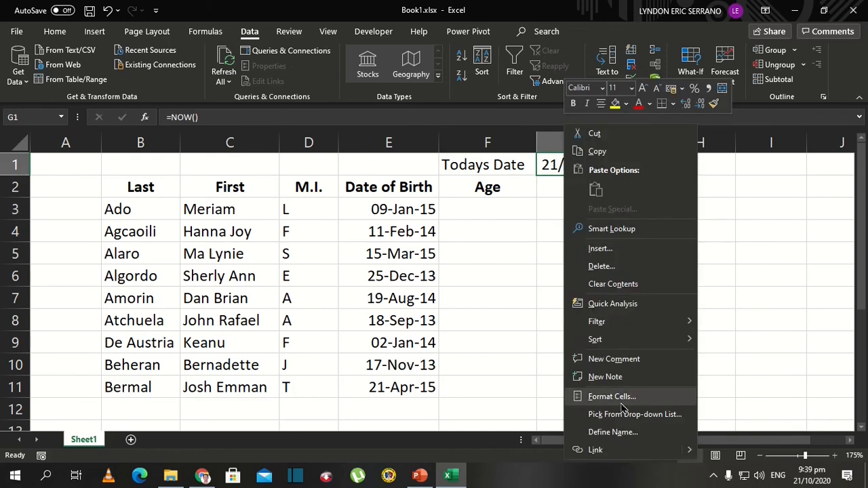
click(619, 398)
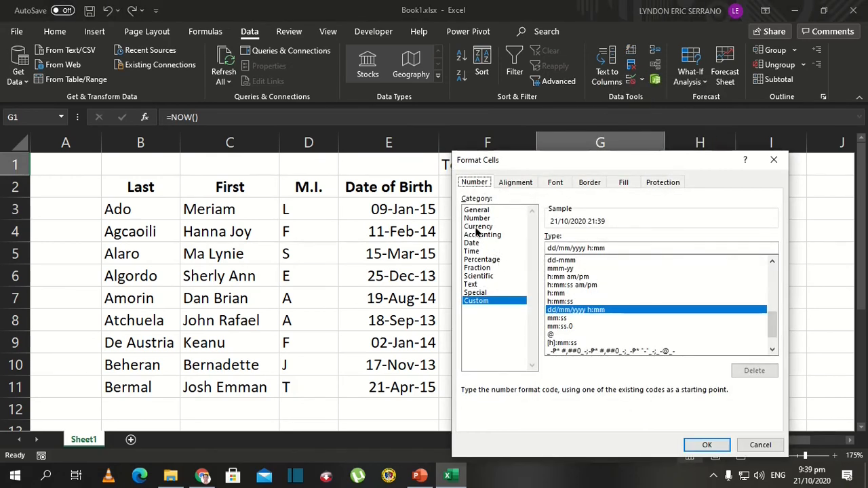
click(478, 243)
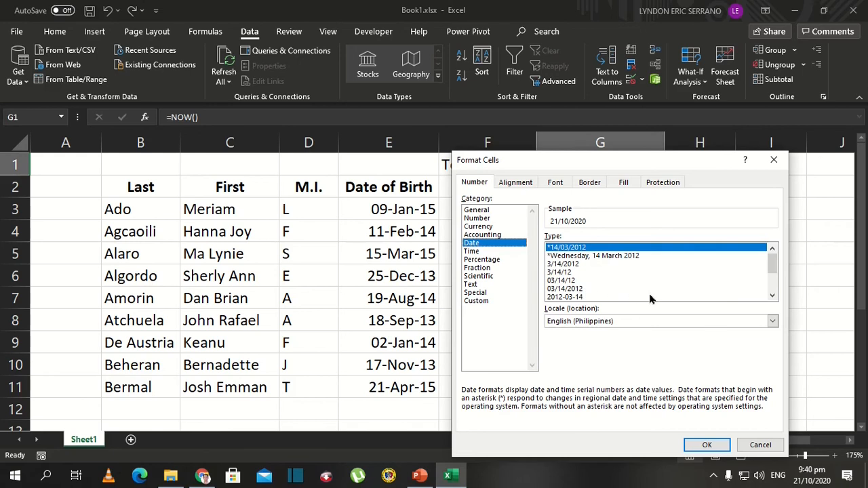
click(772, 297)
click(772, 296)
click(772, 297)
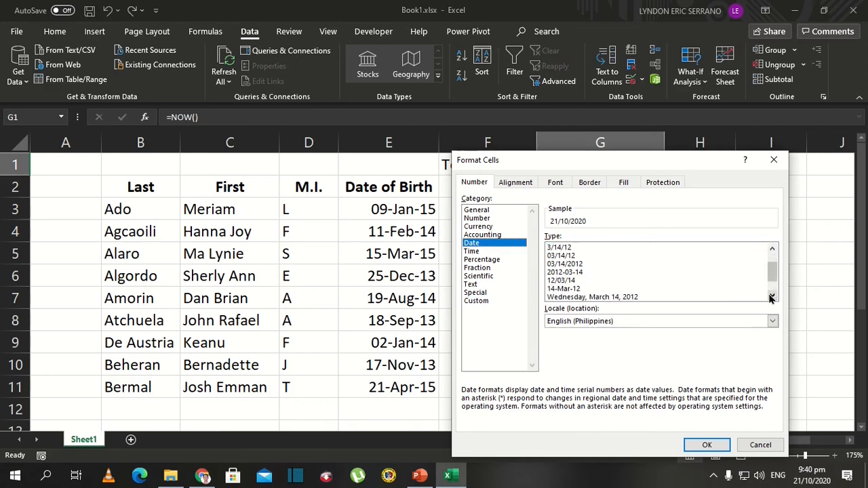
click(772, 296)
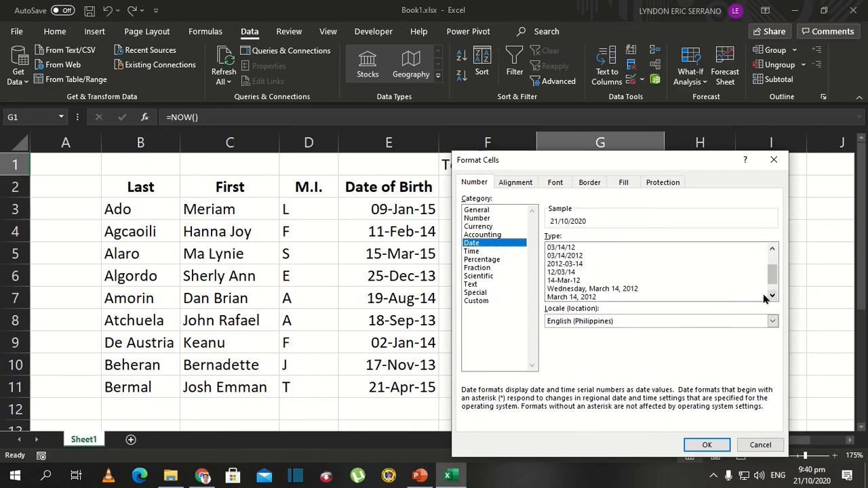
click(553, 281)
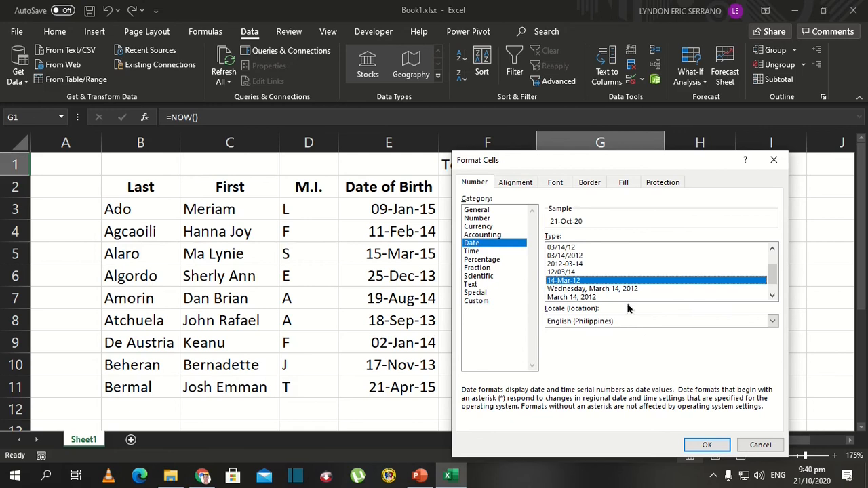
click(708, 444)
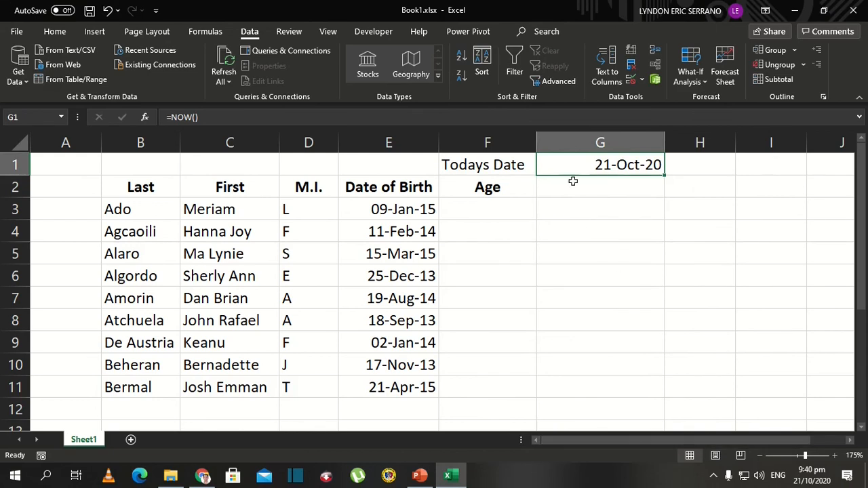
- Enter the formula =G1-E3 in F3 to subtract the first birth date from today's date
click(416, 211)
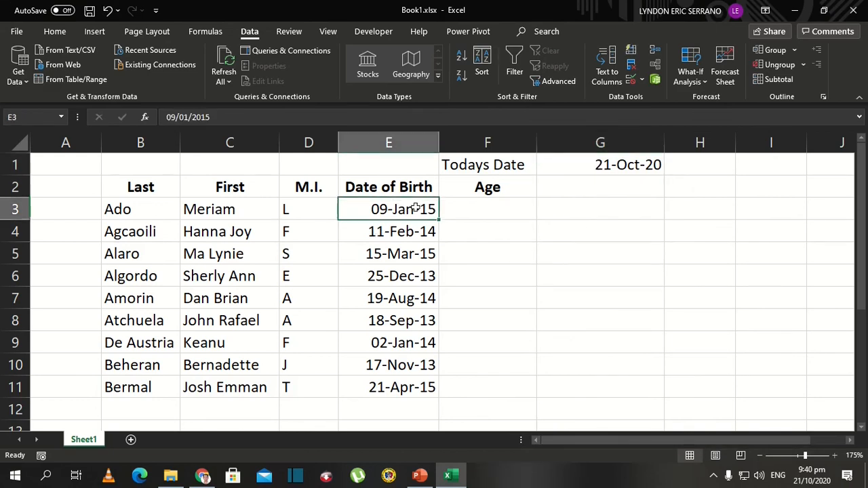
click(599, 165)
click(593, 216)
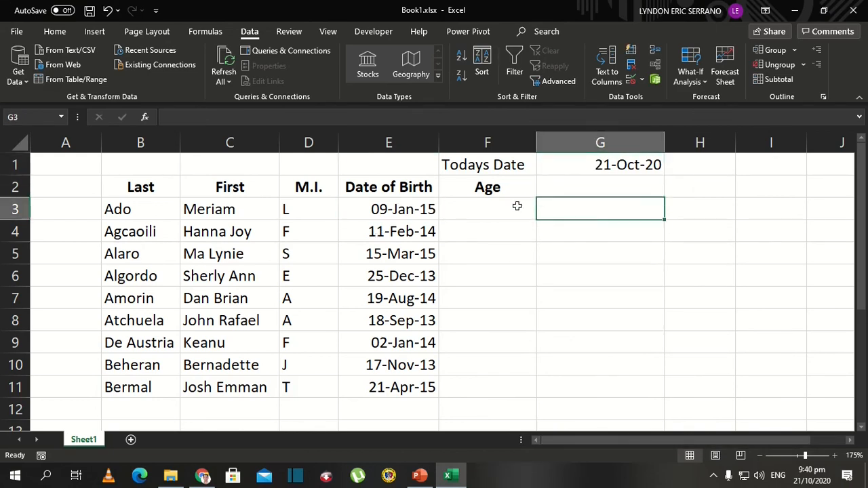
click(488, 210)
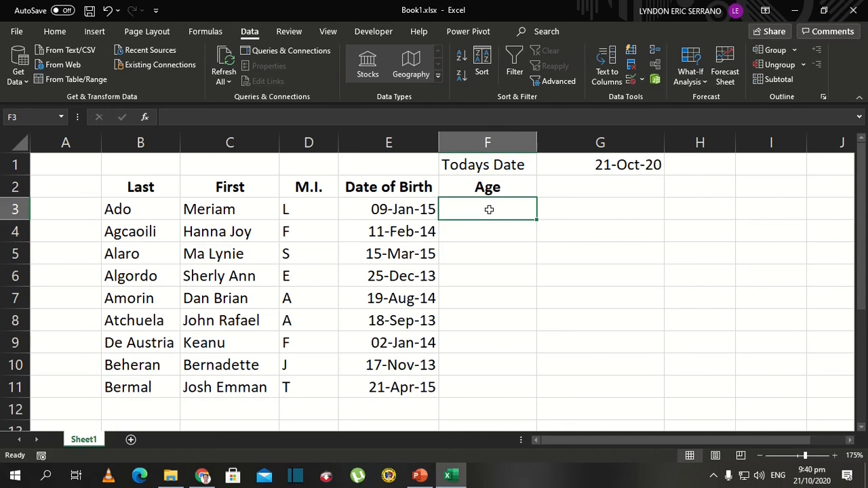
text(=)
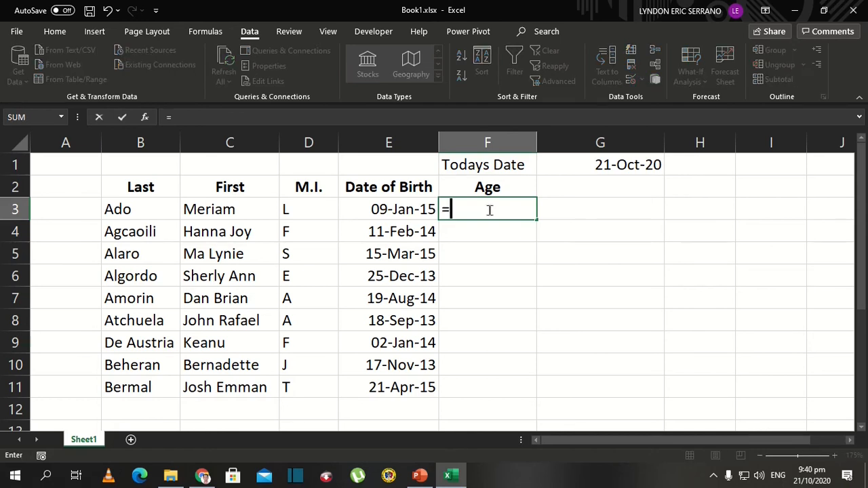
key(Up)
key(Up)
key(Right)
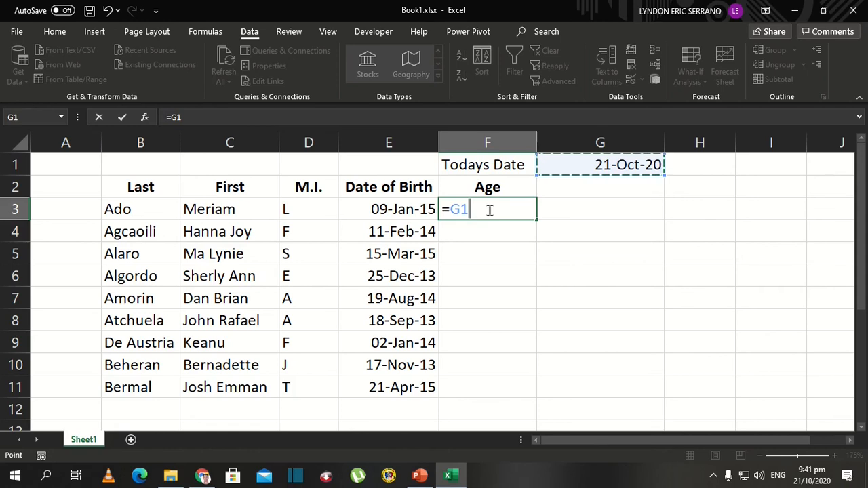
text(-)
key(Left)
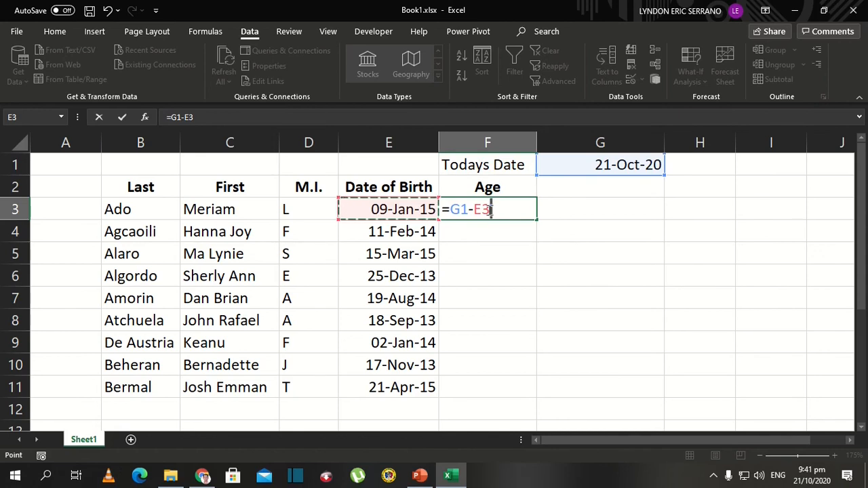
key(Return)
click(488, 210)
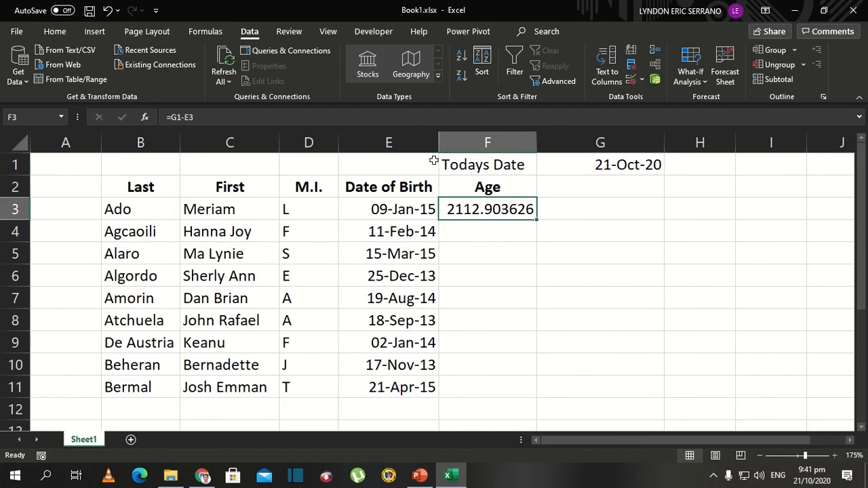
click(469, 233)
click(469, 210)
click(487, 235)
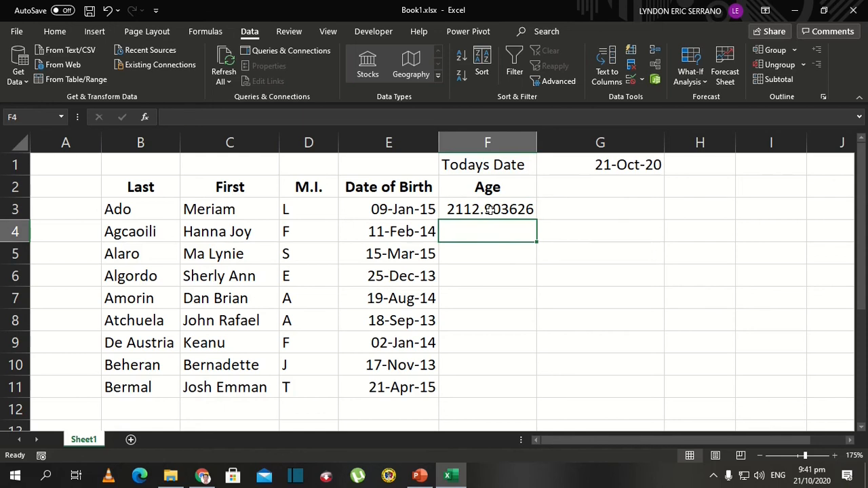
- Change the formula in F3 to =(G1-E3)/365 to convert the day difference into years
click(489, 210)
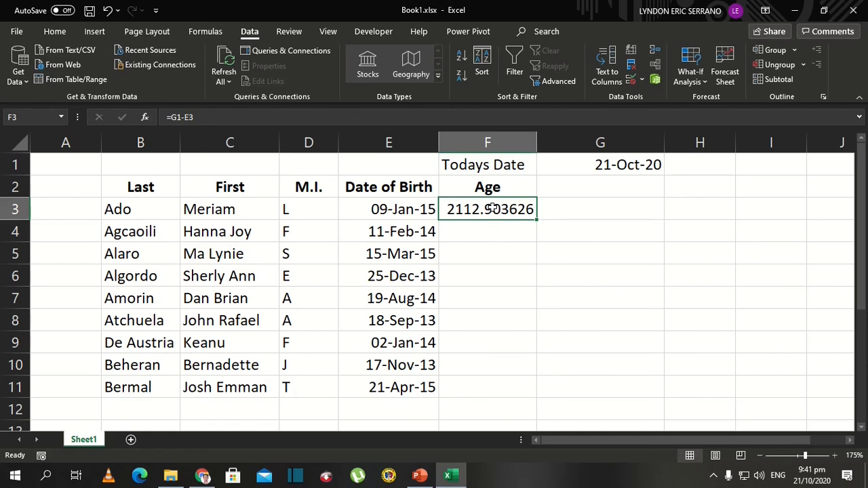
key(F2)
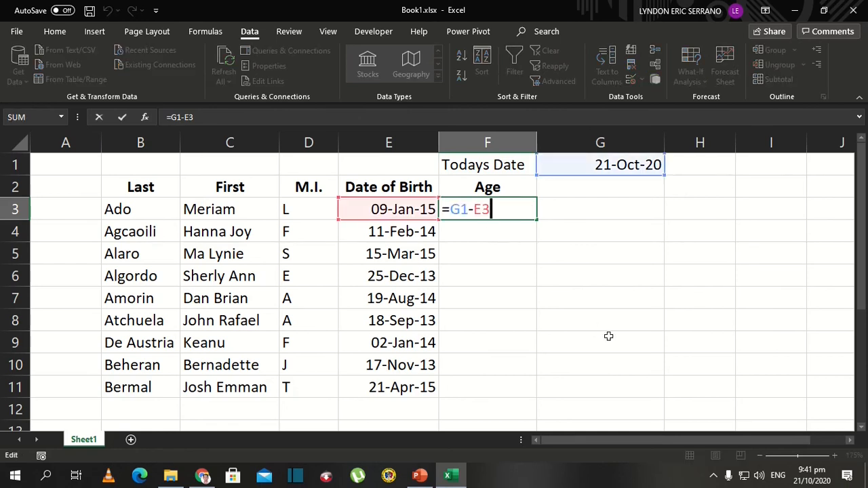
key(Left)
key(Left)
key(Left)
key(Left)
key(Left)
text(()
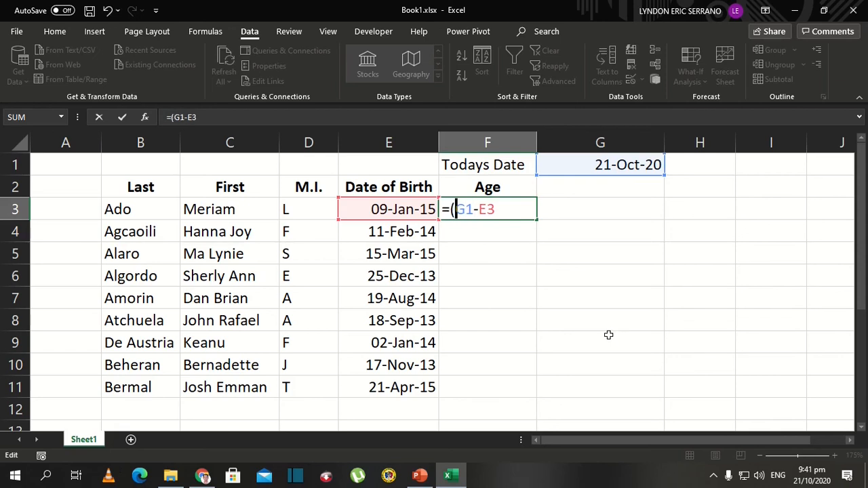
key(Right)
key(Right)
key(Right)
key(Right)
key(Right)
text()/365)
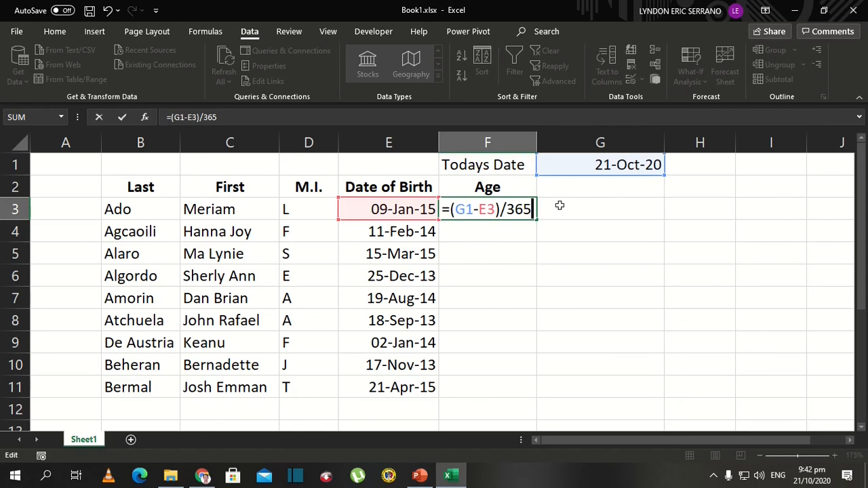
key(Return)
key(Up)
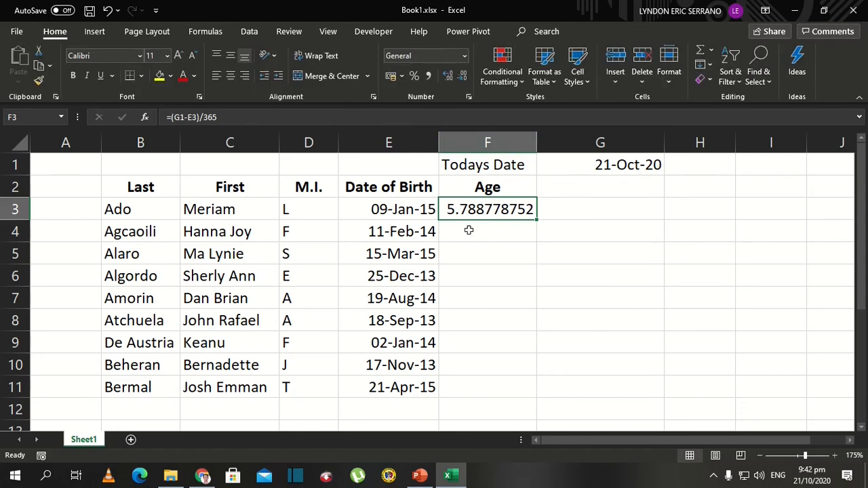
- Reduce the age in F3 to two decimal places
click(471, 229)
click(483, 209)
click(448, 77)
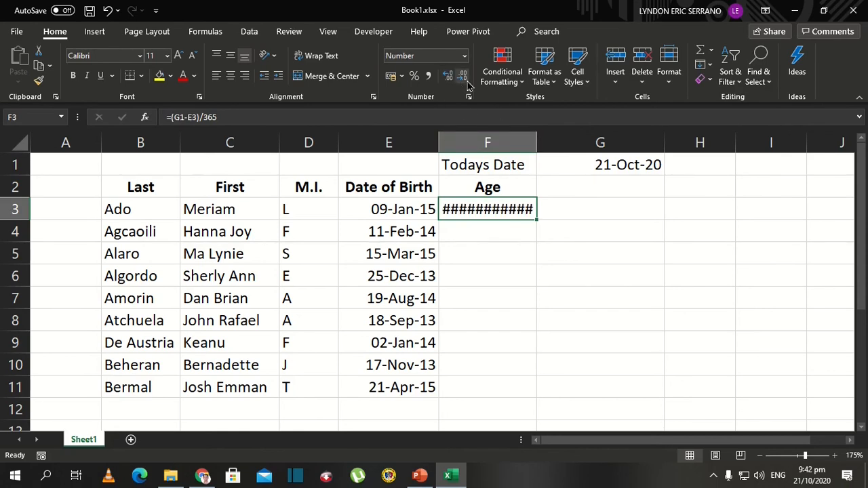
click(467, 82)
click(468, 83)
click(467, 83)
click(468, 82)
click(467, 83)
click(468, 82)
click(468, 82)
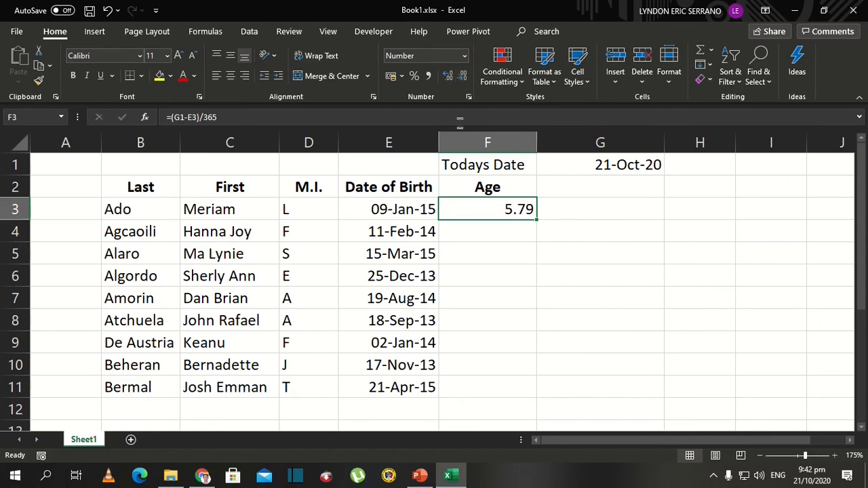
click(500, 240)
click(507, 212)
click(412, 218)
click(498, 243)
click(509, 212)
click(469, 232)
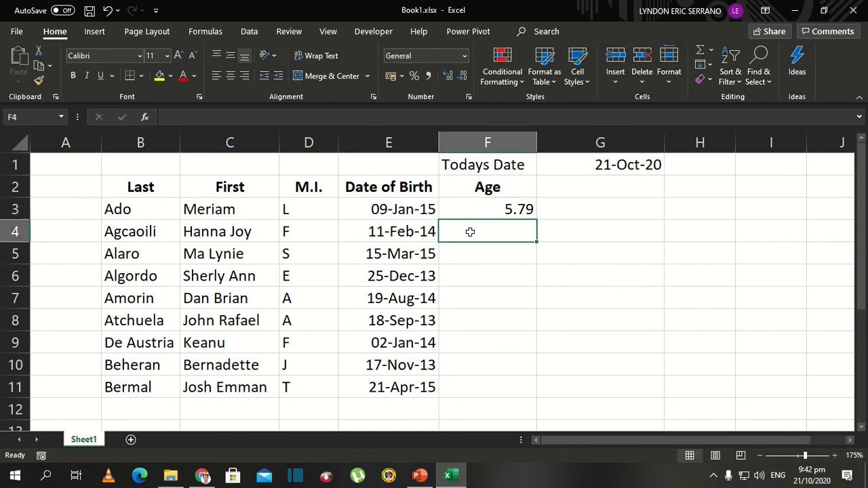
- Fill the age formula with its relative G1 reference from F3 down to F11
click(466, 212)
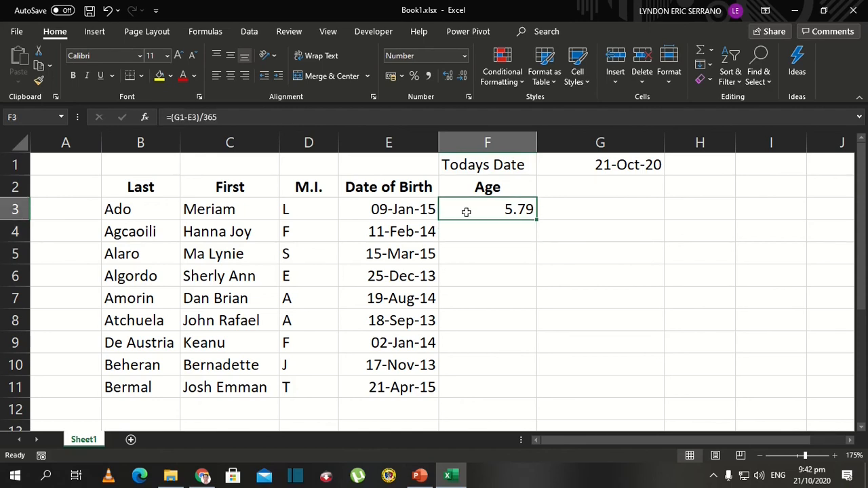
double_click(540, 222)
click(485, 304)
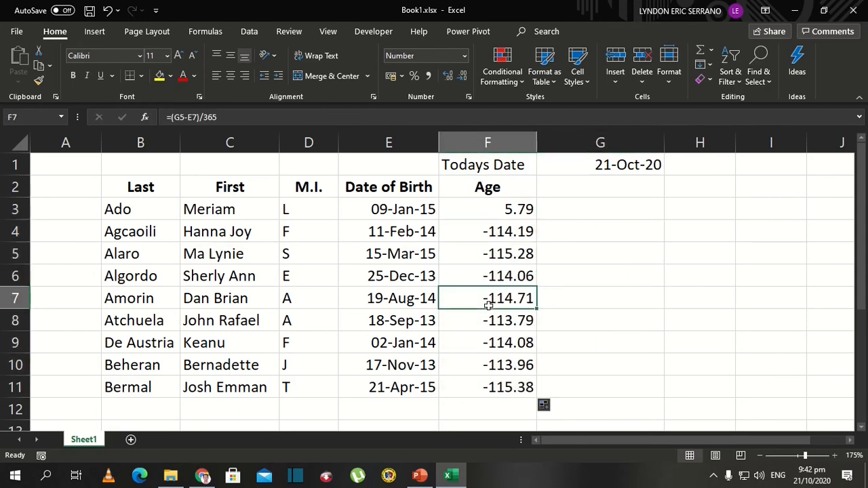
- Inspect the filled Age formulas and compare the cell references in F3 and F4 to find the shifted date reference
click(496, 232)
click(500, 250)
click(501, 274)
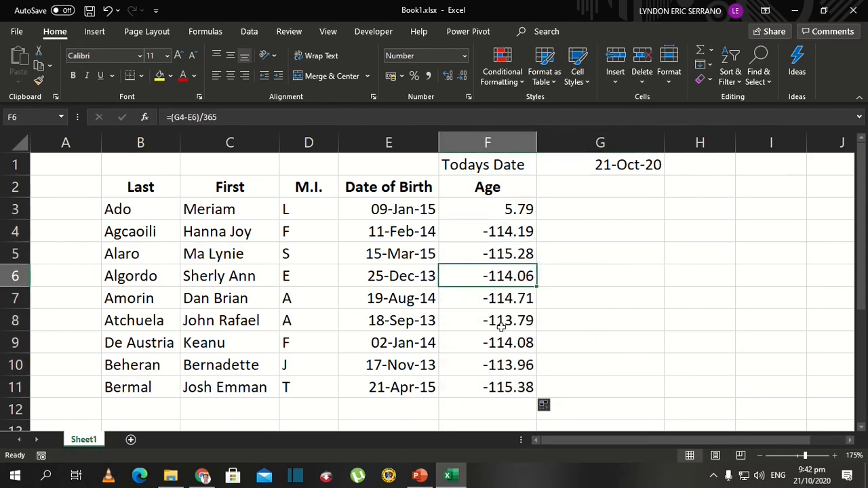
click(502, 387)
click(496, 274)
click(491, 232)
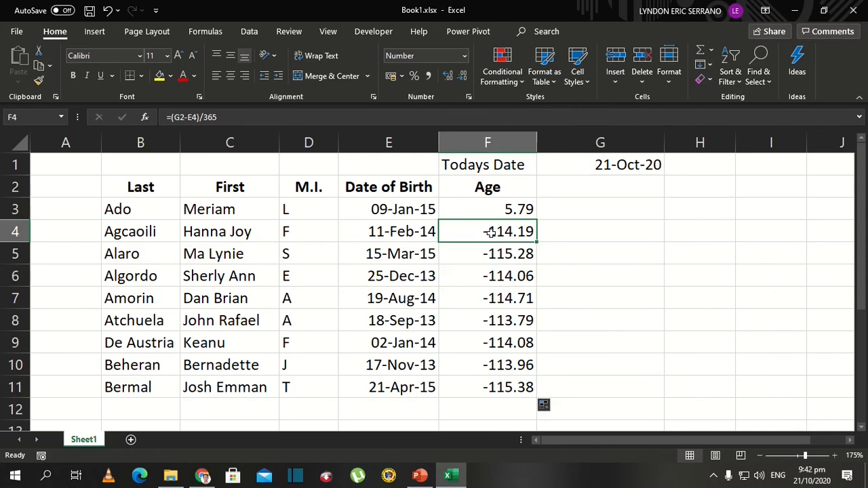
click(497, 210)
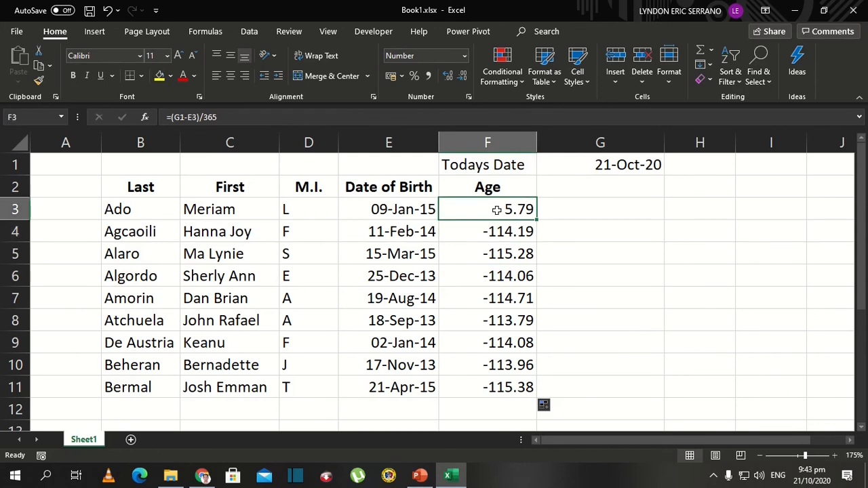
double_click(498, 210)
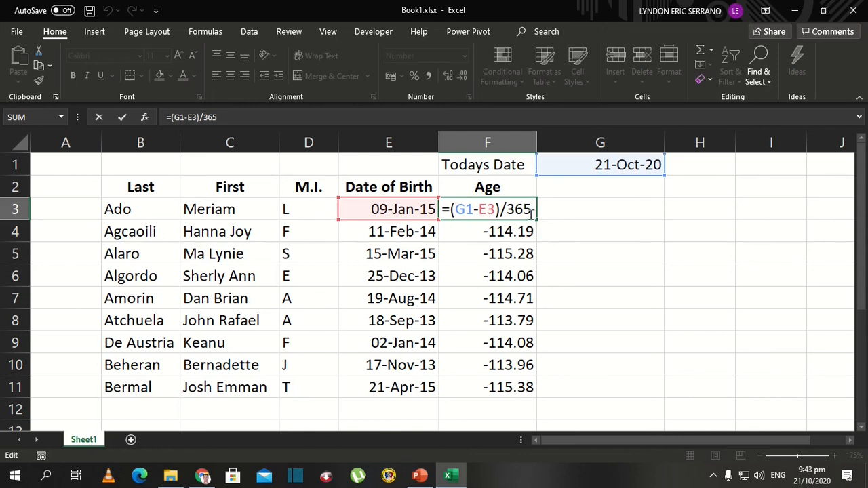
key(Return)
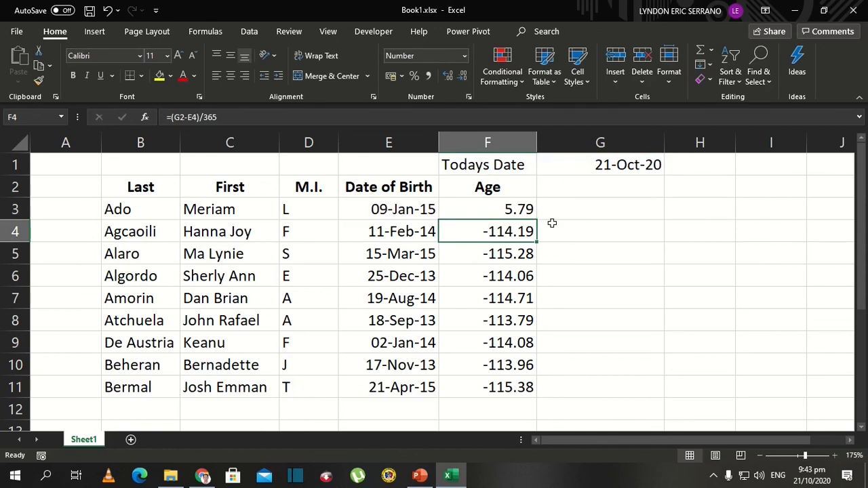
key(F2)
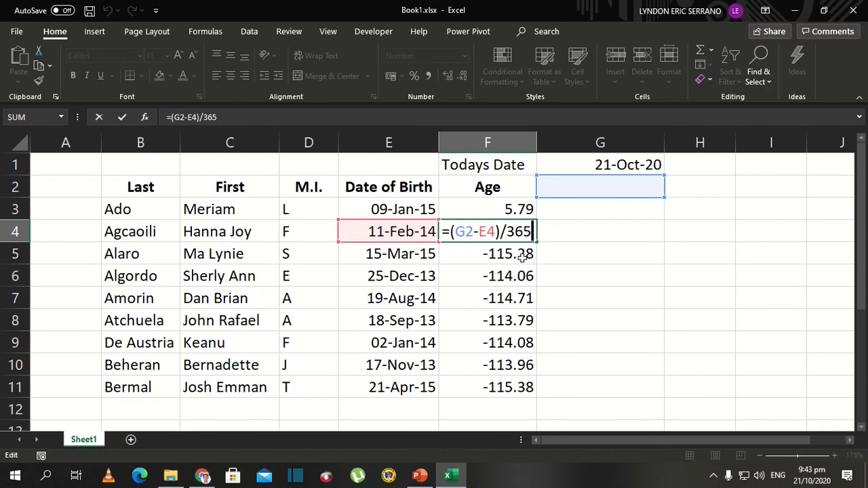
key(ctrl+Return)
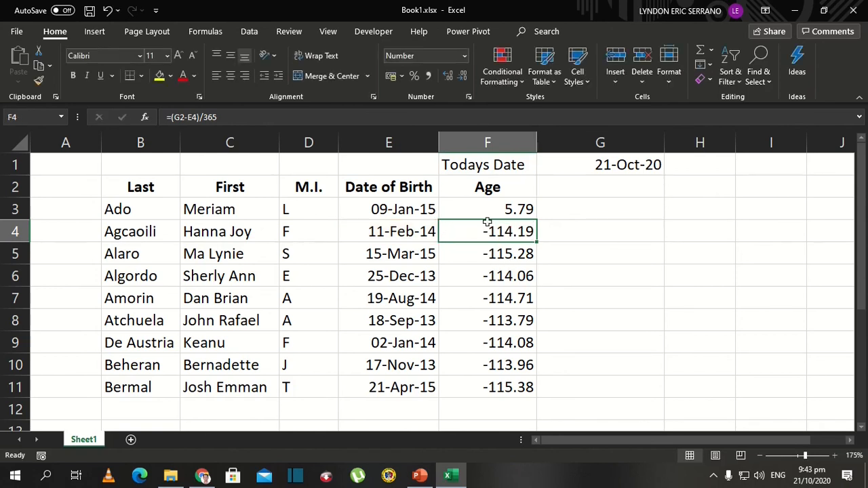
- Make the G1 reference in F3 absolute so the formula reads =($G$1-E3)/365
click(456, 211)
key(F2)
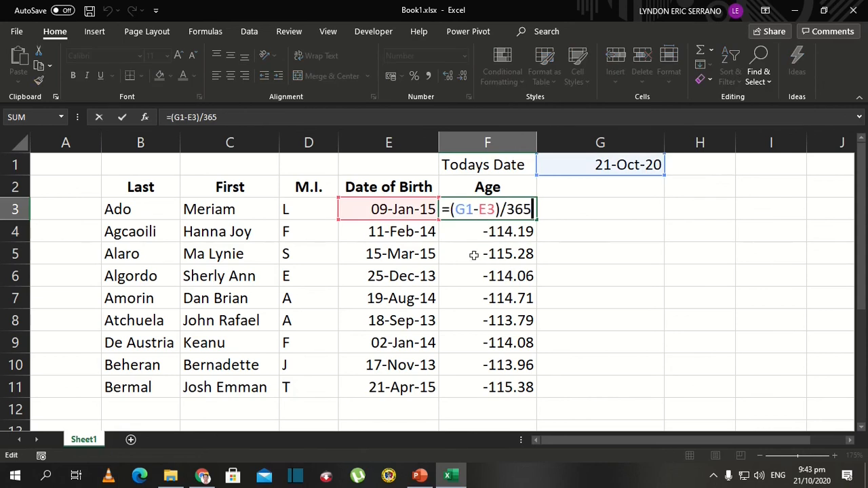
click(468, 215)
key(F4)
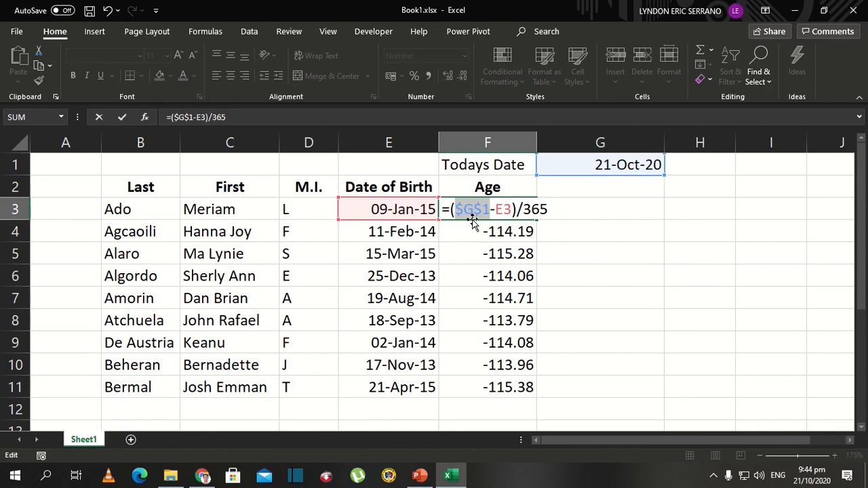
key(Return)
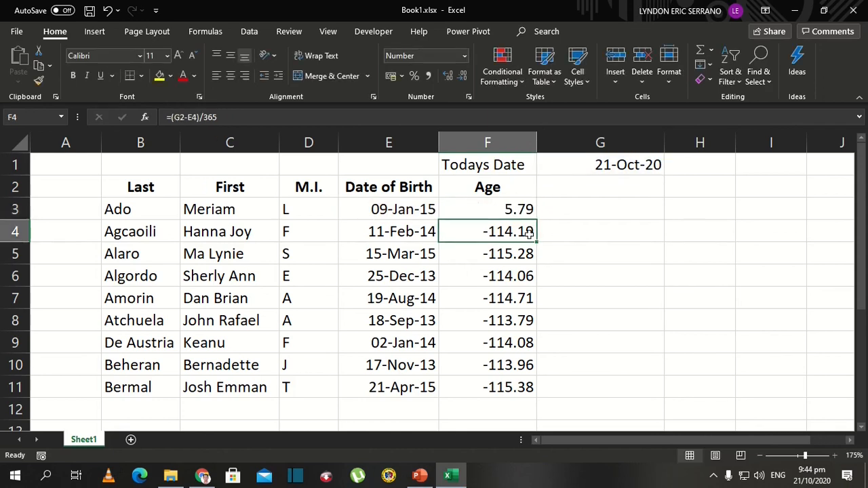
- Fill the corrected age formula from F3 down through F11
key(Up)
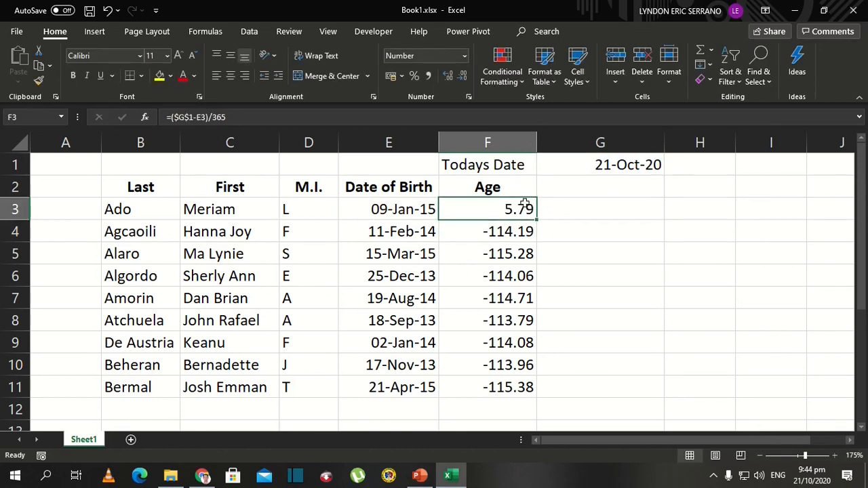
double_click(537, 221)
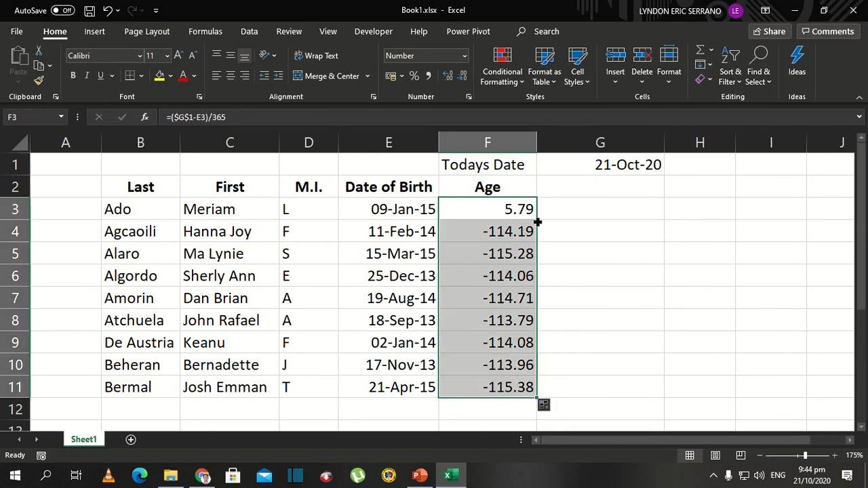
click(506, 278)
click(519, 227)
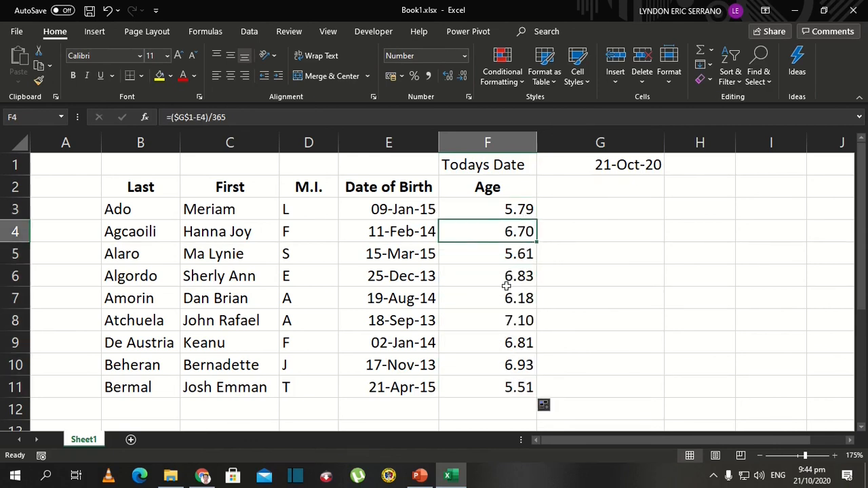
- Check the Age formulas row by row from F3 to F9 for the fixed $G$1 reference and matching birth date cell
click(507, 208)
key(F2)
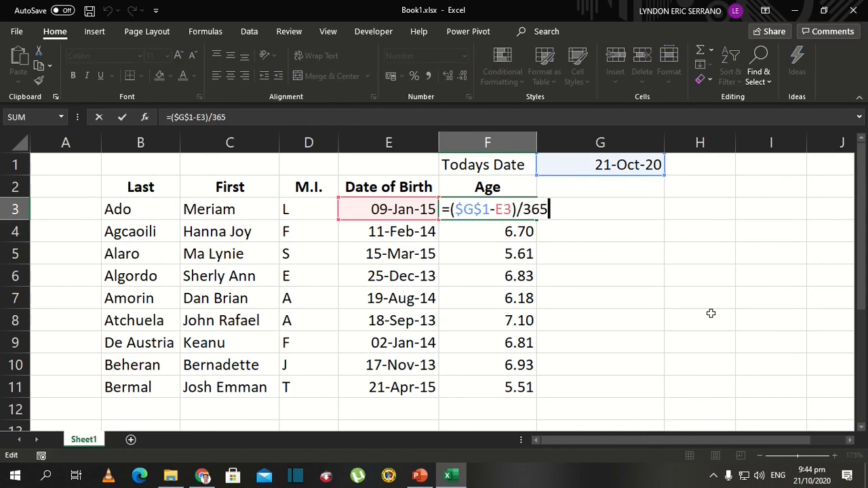
key(Return)
key(F2)
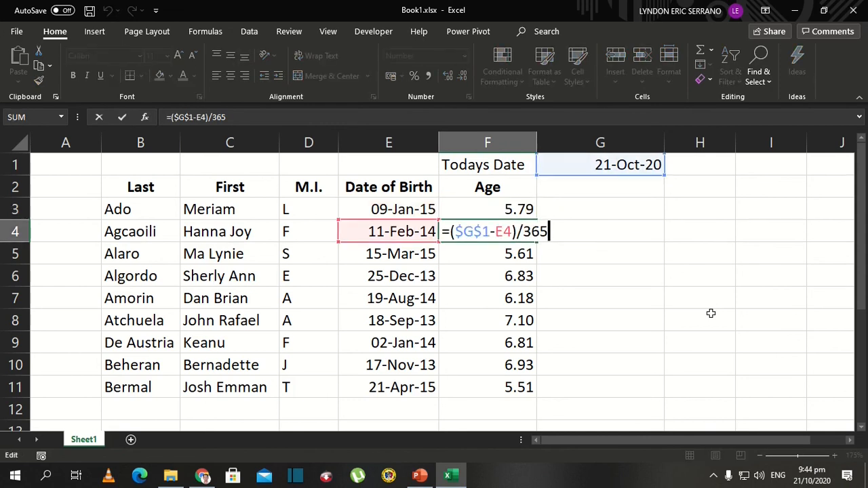
key(Return)
key(F2)
key(Return)
key(F2)
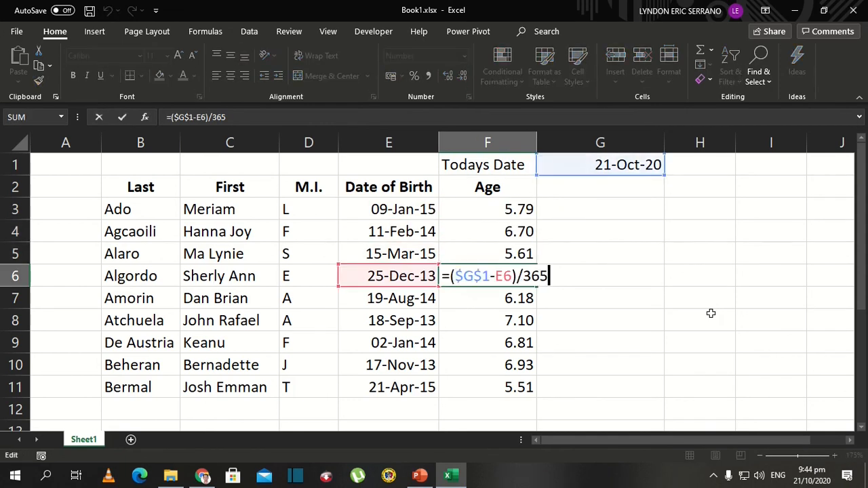
key(Return)
key(F2)
key(Return)
key(F2)
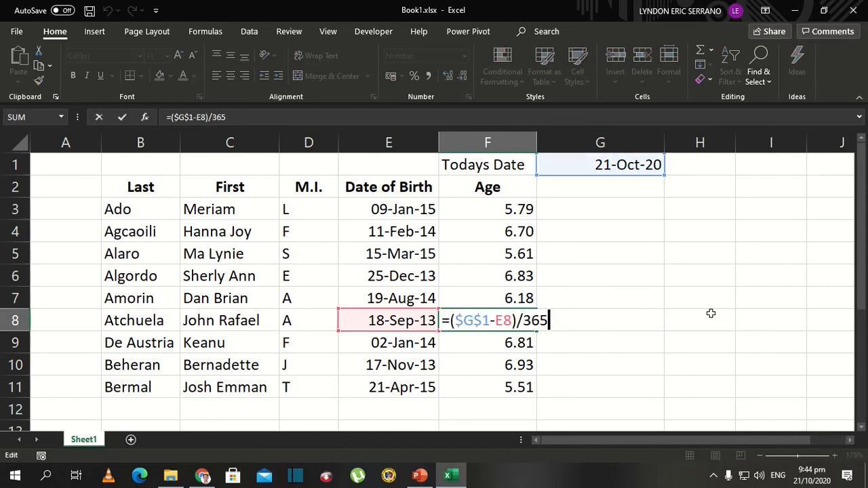
key(Return)
key(F2)
key(Return)
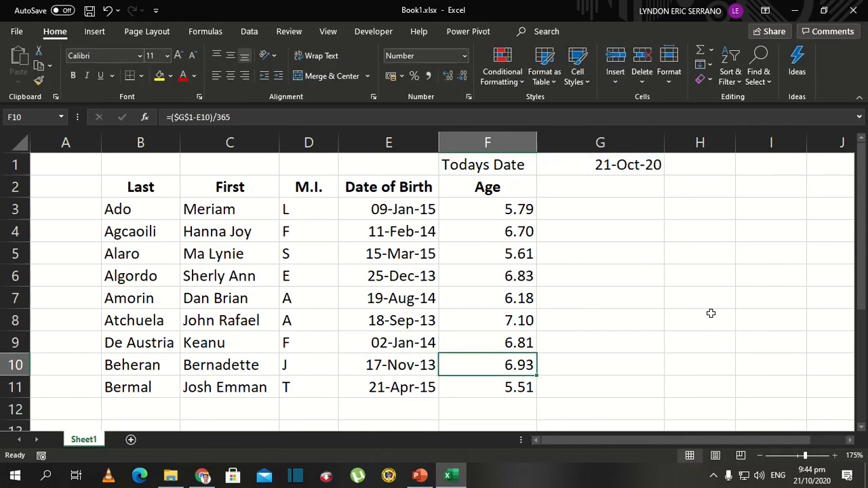
key(Down)
key(Up)
key(Up)
key(Up)
key(Up)
key(Up)
key(Up)
key(Up)
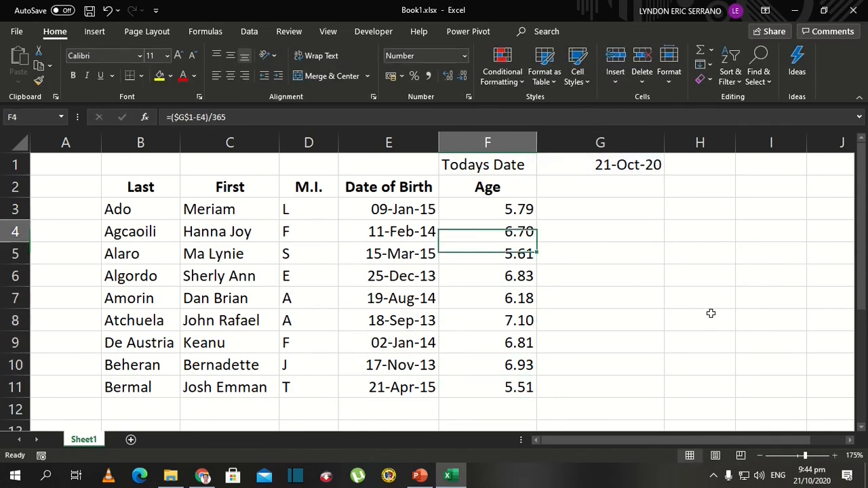
key(Up)
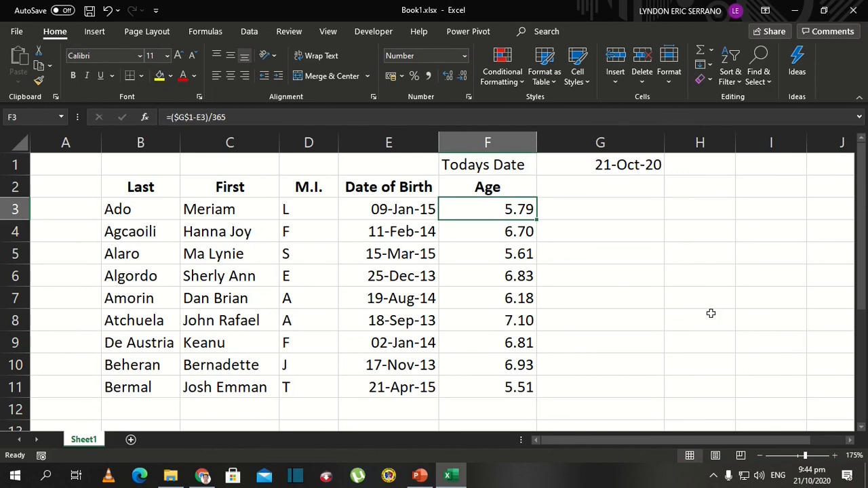
key(Up)
key(Up)
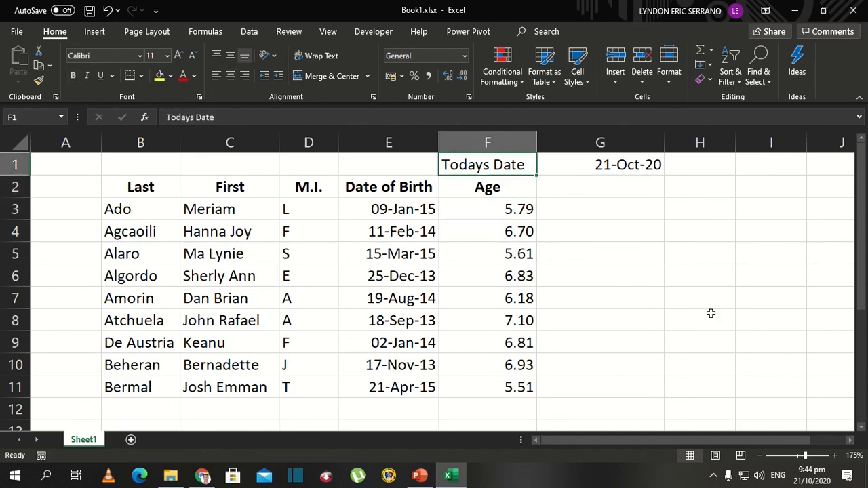
key(Right)
key(Left)
key(Down)
key(Down)
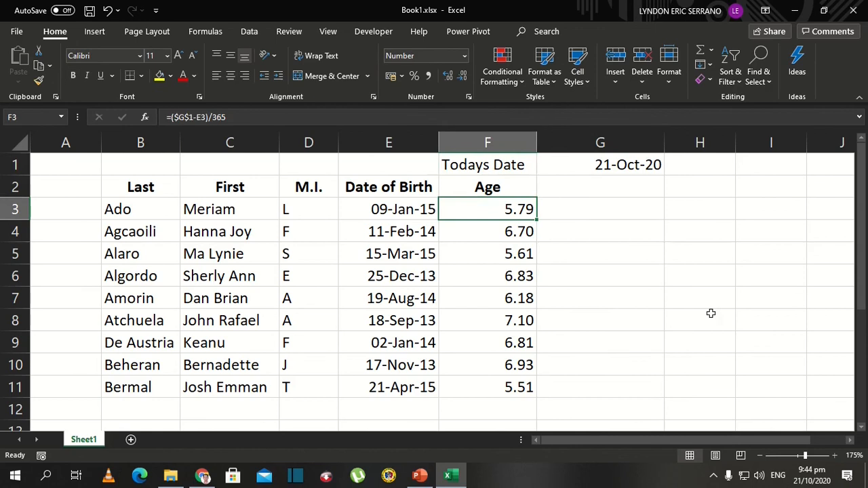
- Highlight the Date of Birth entries in E3:E11 to review them beside the ages
key(ctrl+shift+Down)
key(Left)
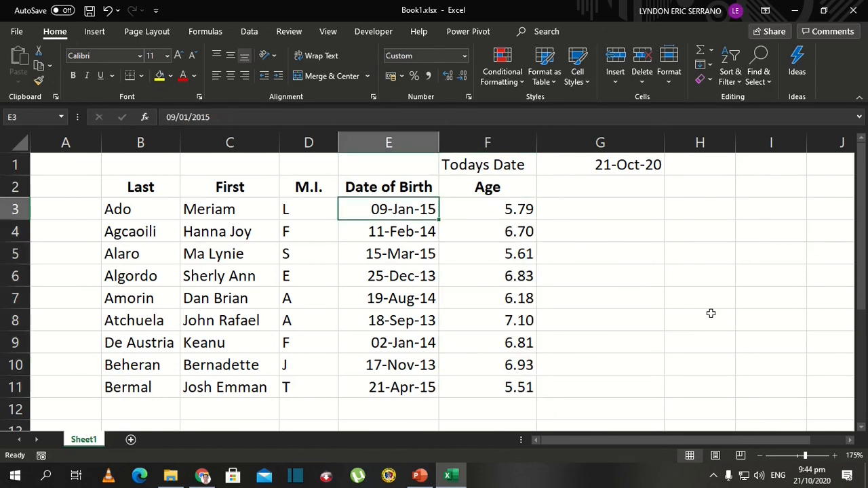
key(Right)
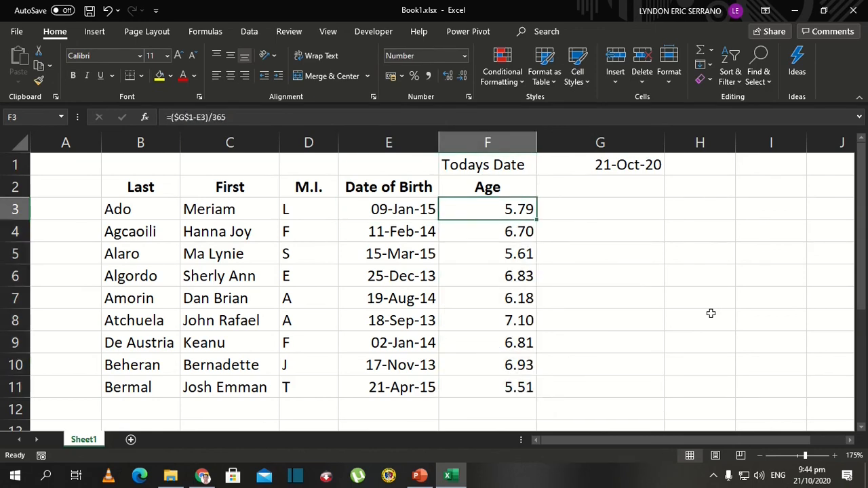
key(Left)
key(ctrl+shift+Down)
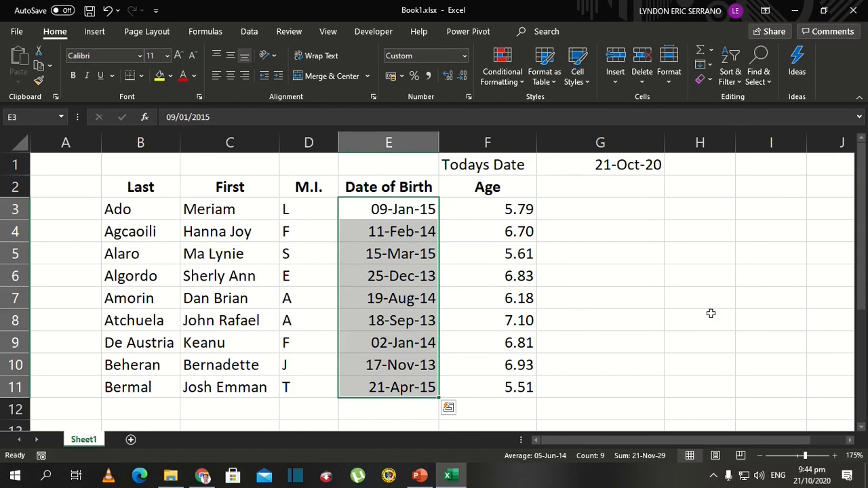
- Review the Date of Birth entries in E3:E11, the Age results in column F and today's date in G1
key(Down)
key(Up)
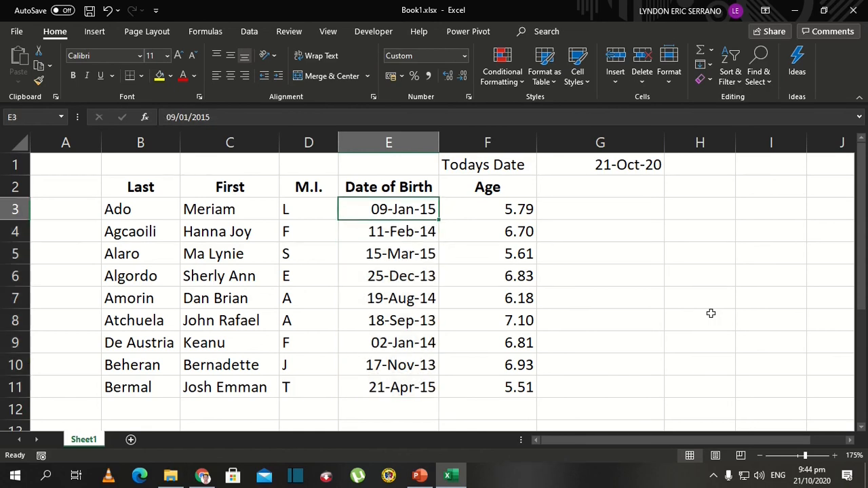
key(ctrl+shift+Down)
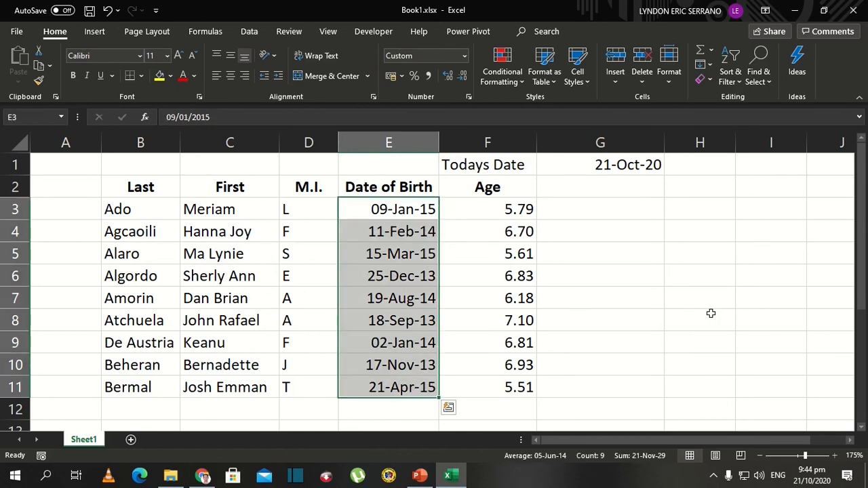
key(Down)
key(Up)
key(ctrl+shift+Down)
key(Right)
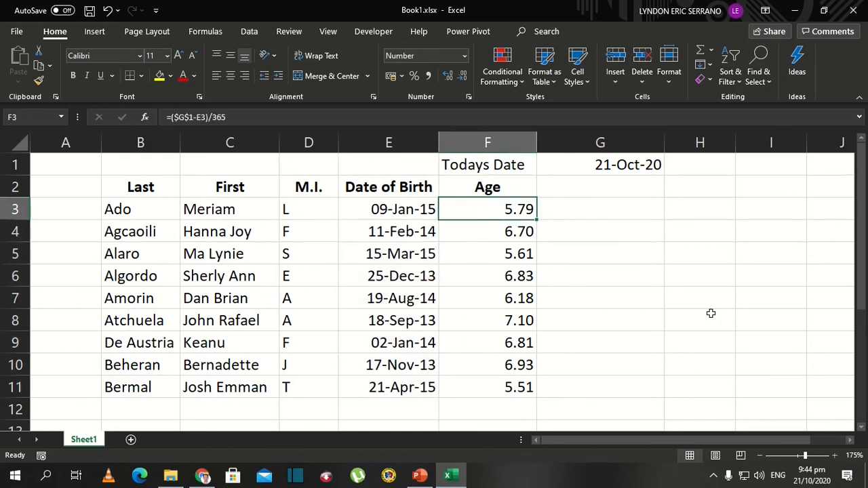
key(ctrl+shift+Down)
key(Up)
key(Up)
key(Right)
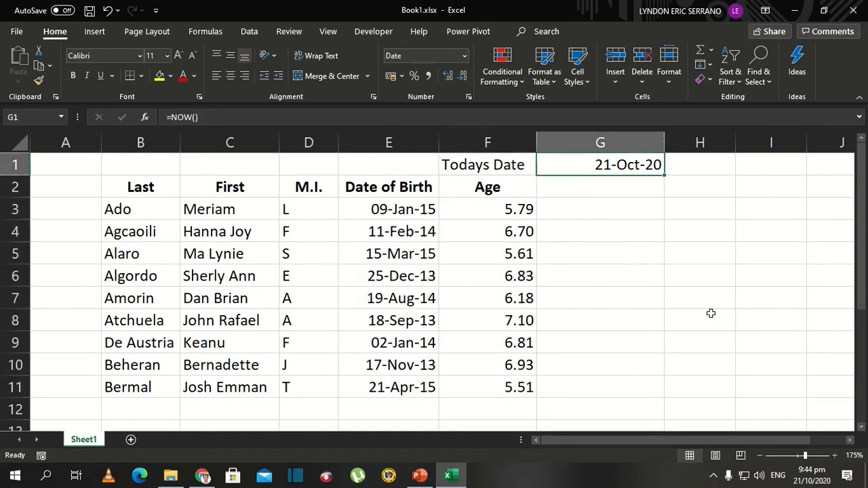
key(Left)
key(Right)
key(Left)
- Highlight the Last, First and M.I. entries in B3:D11 to review how the names are split across columns
key(Down)
key(Down)
key(Left)
key(Left)
key(Left)
key(Left)
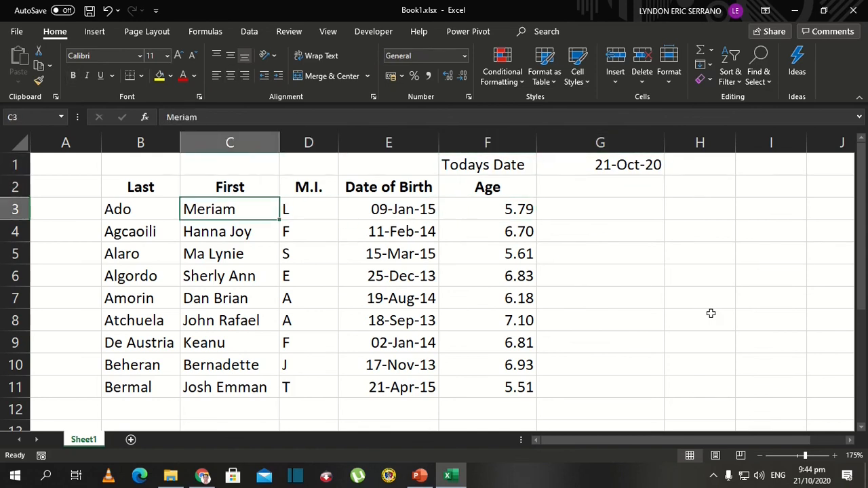
key(shift+Right)
key(shift+Right)
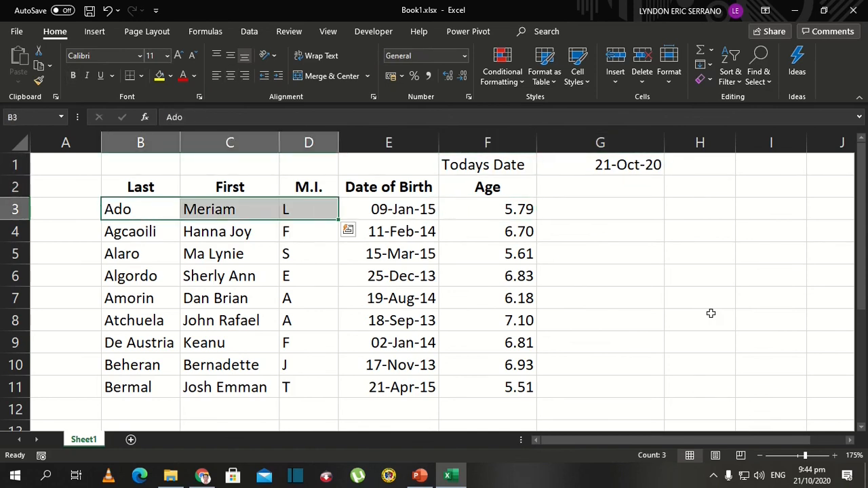
key(ctrl+shift+Down)
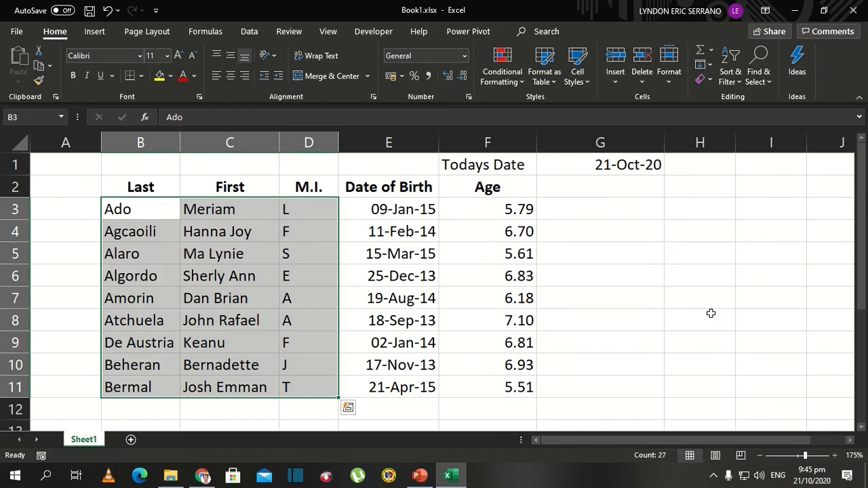
key(Left)
key(Right)
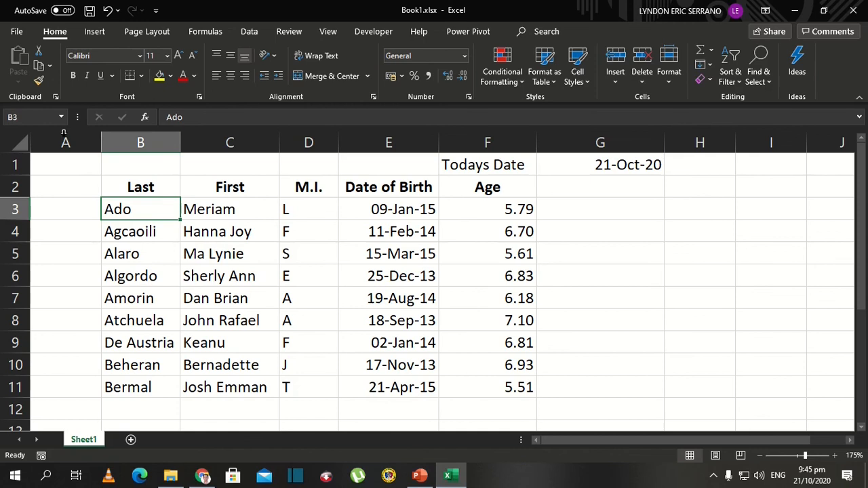
- Examine the separate last name, first name and middle initial cells of the first record in row 3
click(152, 230)
click(148, 207)
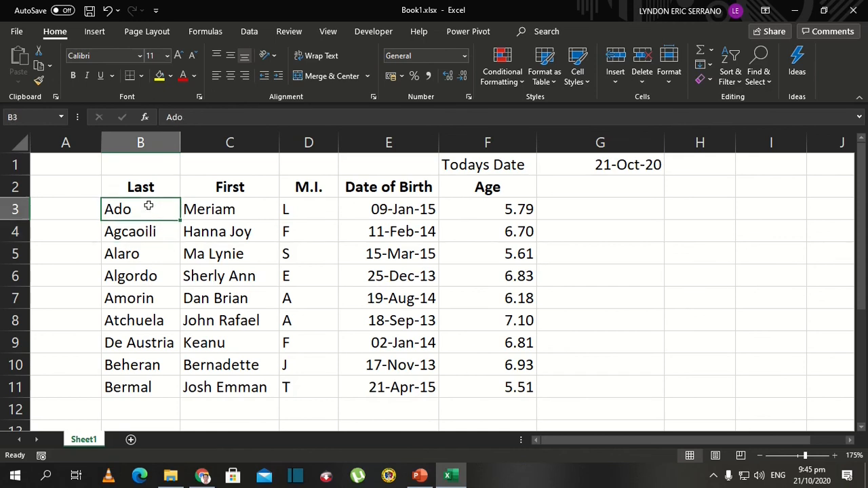
click(211, 210)
click(304, 213)
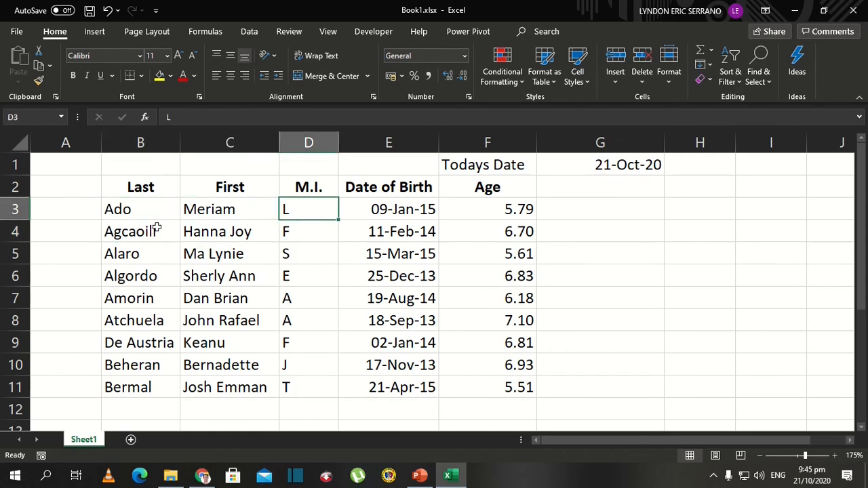
click(142, 213)
click(204, 212)
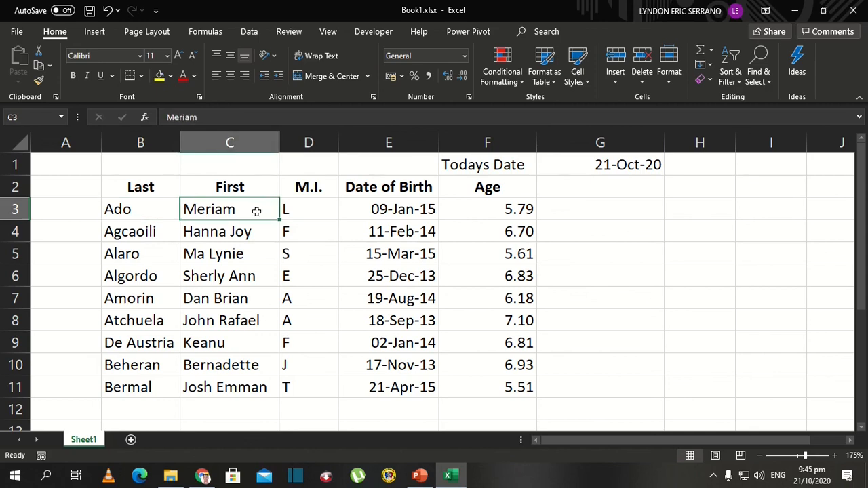
click(303, 211)
click(151, 217)
click(195, 211)
click(292, 217)
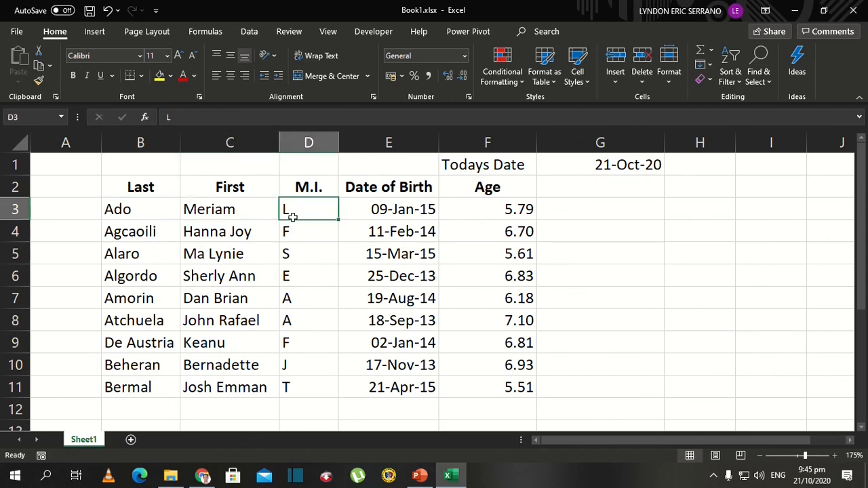
click(79, 213)
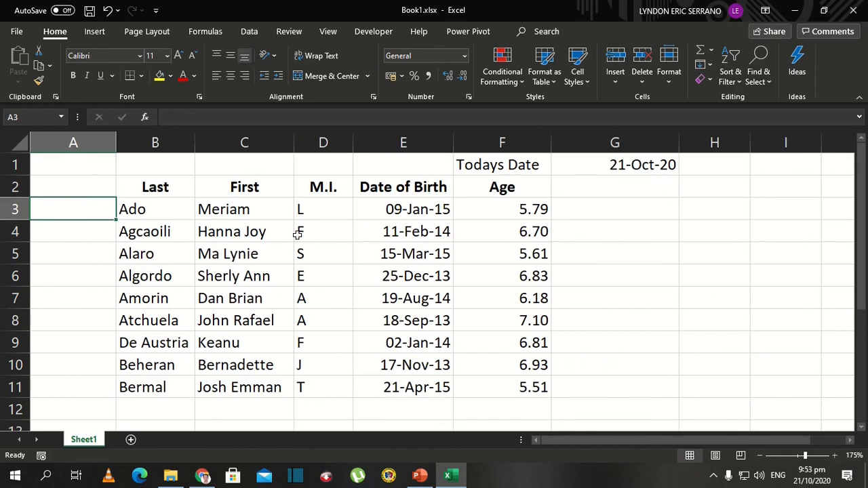
- Highlight B3:D3 and go through its cells to review the name parts for combining in column A
key(Right)
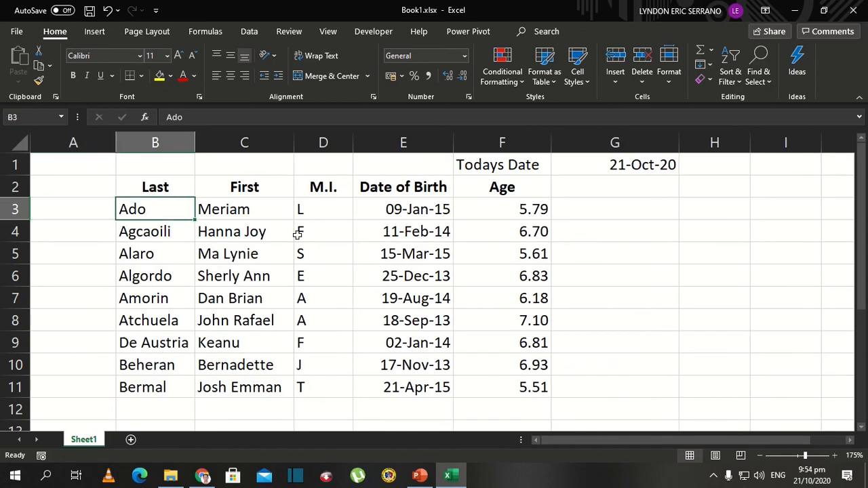
key(shift+Right)
key(shift+Right)
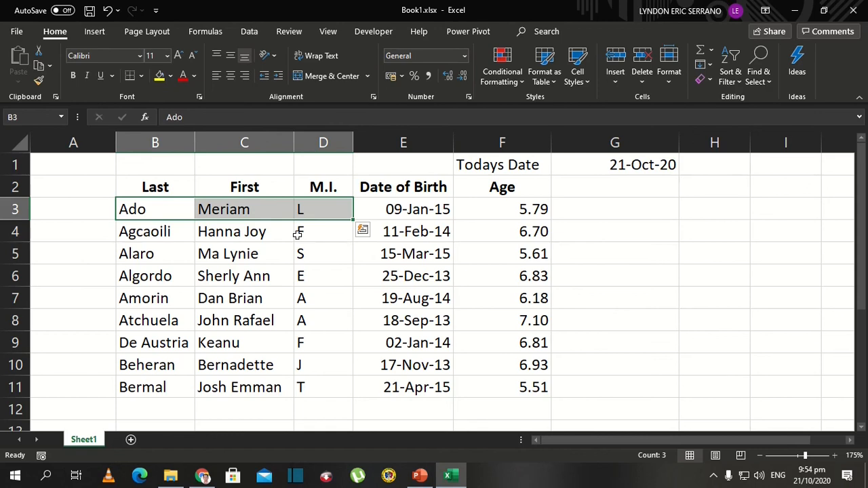
key(Left)
key(Right)
key(Right)
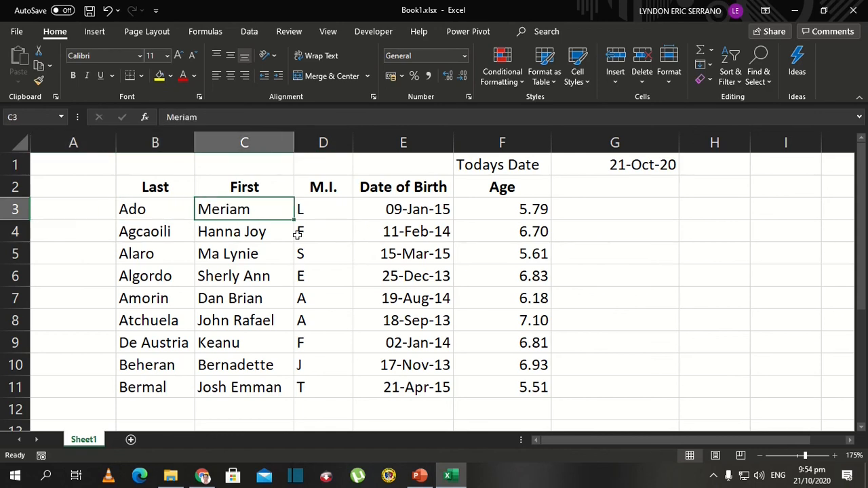
key(Right)
key(Left)
key(Left)
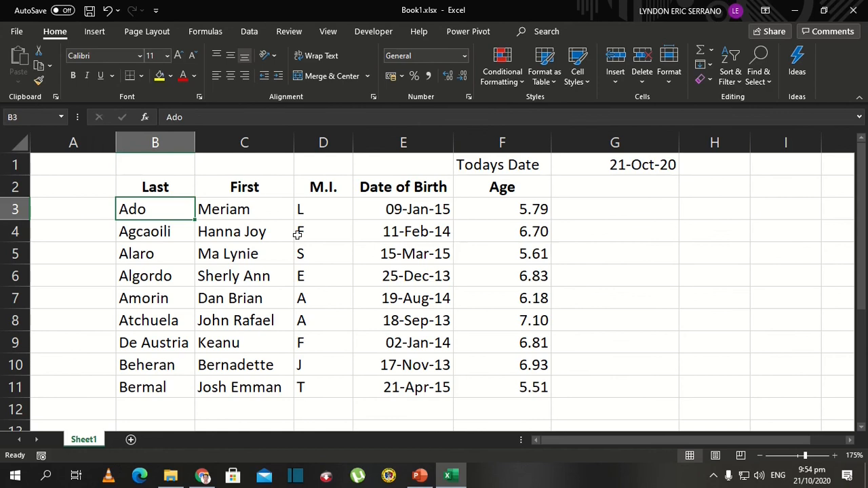
key(Left)
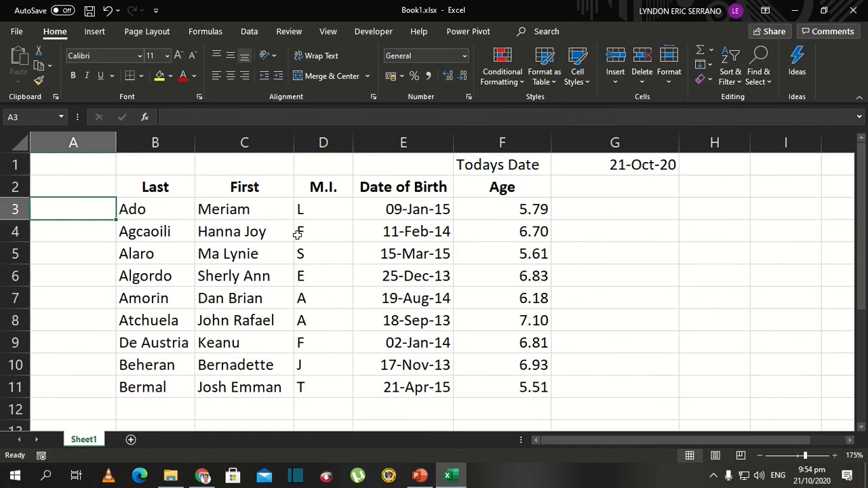
- Start a CONCAT formula in A3 with the first name cell C3 followed by a space, =CONCAT(C3," ",
key(Up)
key(Down)
text(=)
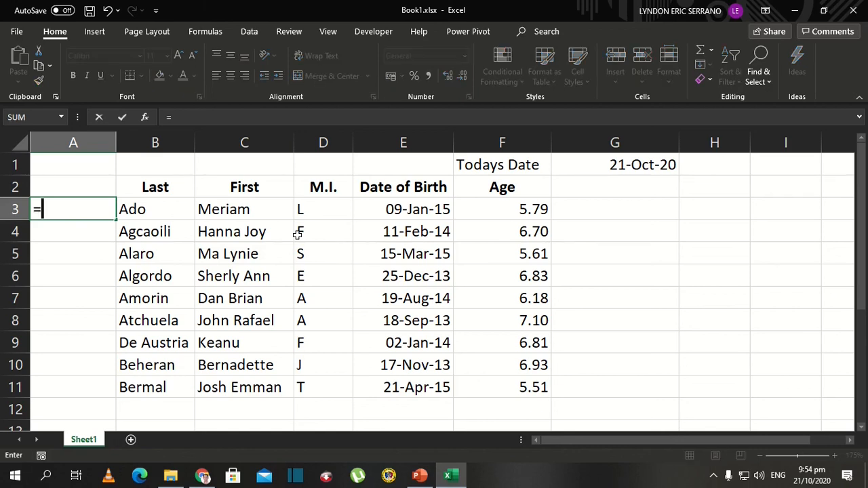
text(conc)
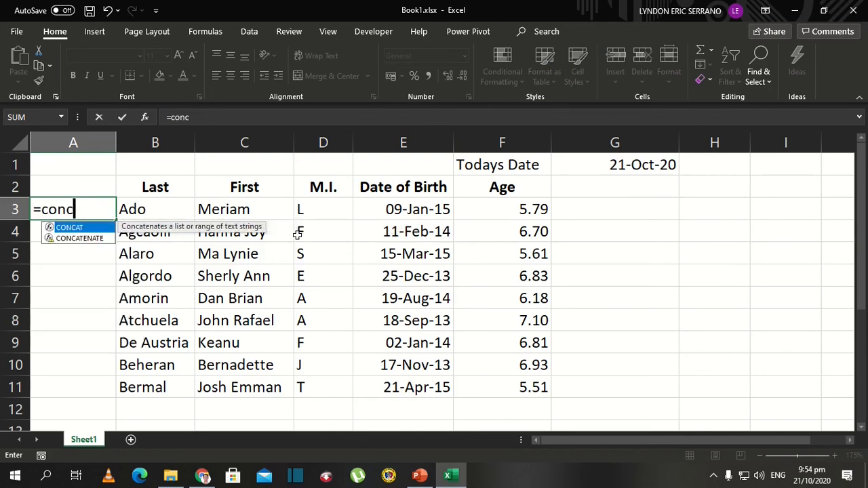
key(Tab)
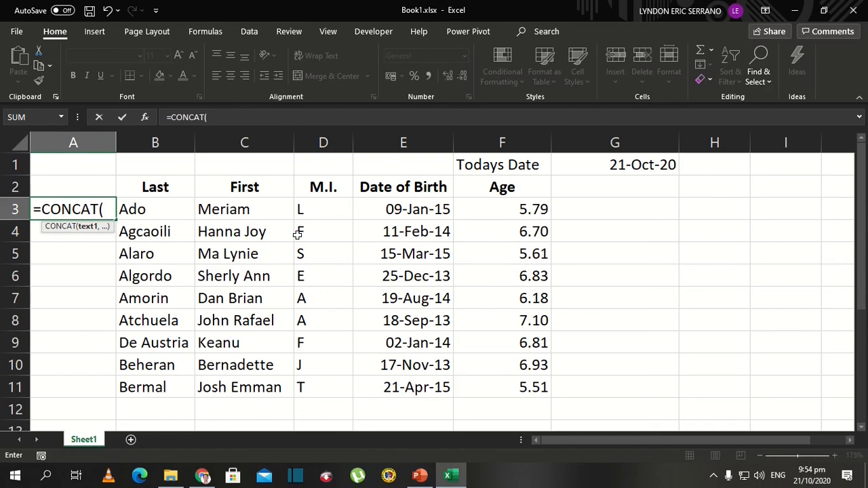
key(Right)
key(Right)
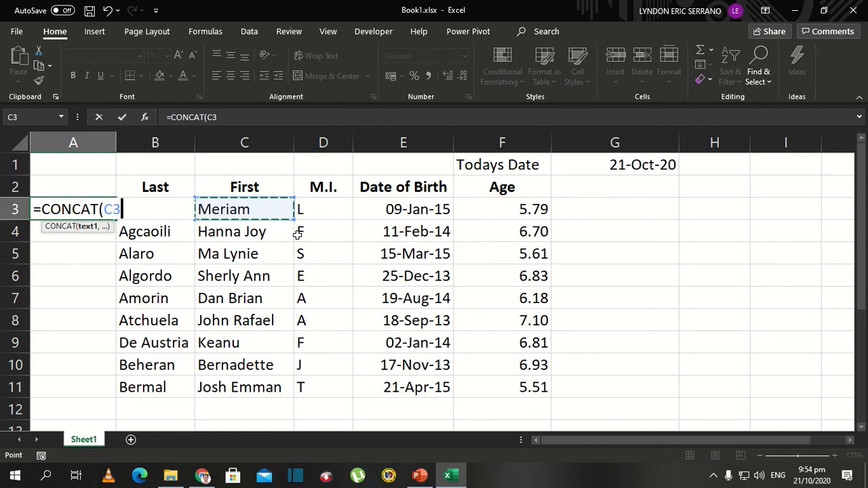
text(m)
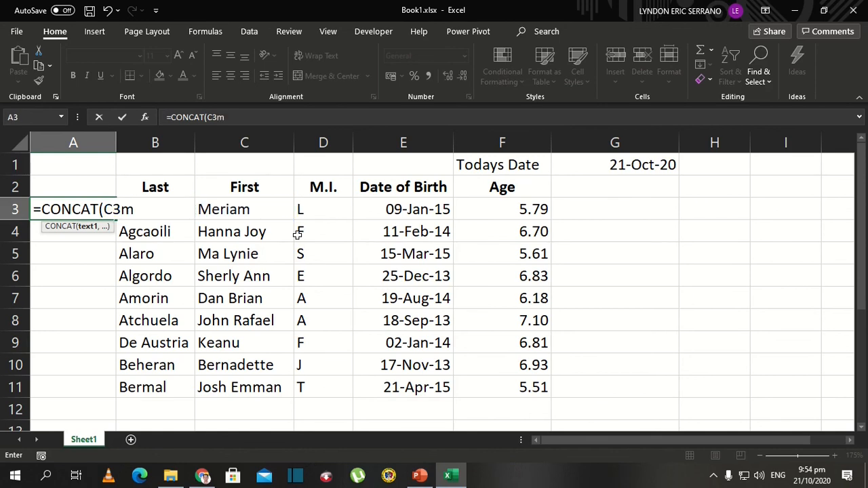
key(BackSpace)
text(,)
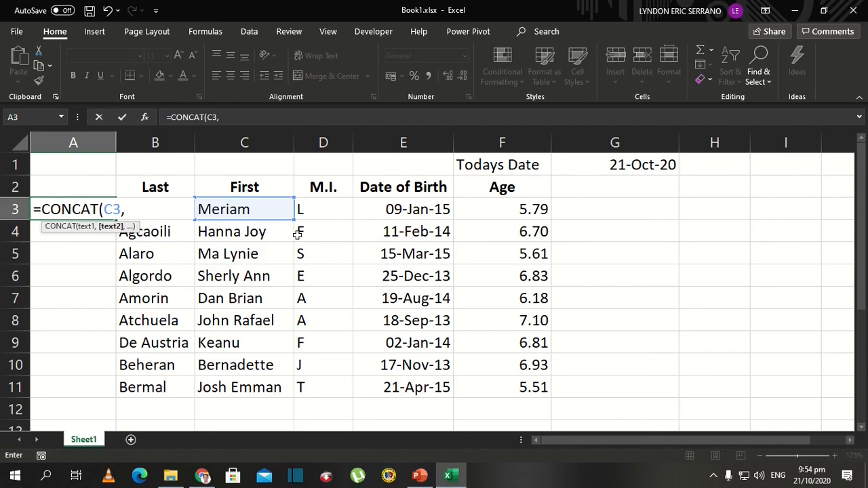
text(" ")
text(,)
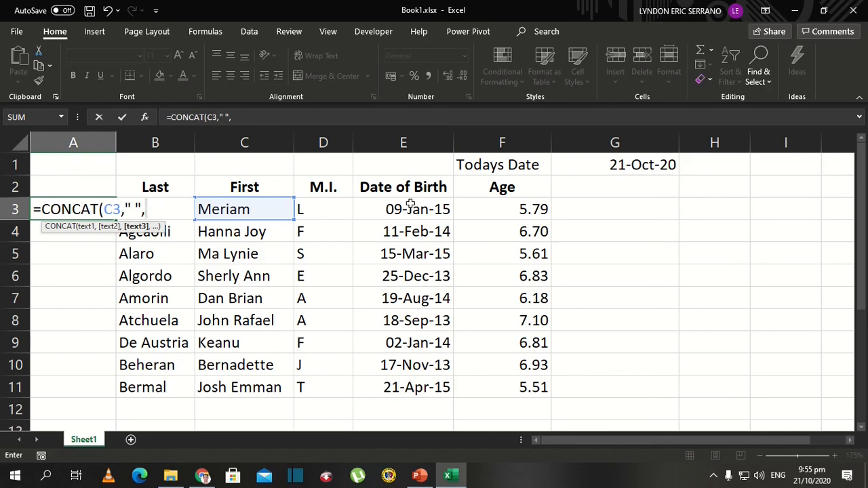
- Add the middle initial cell D3 and a period "." as the next text arguments of the CONCAT formula
key(Right)
key(Right)
key(Right)
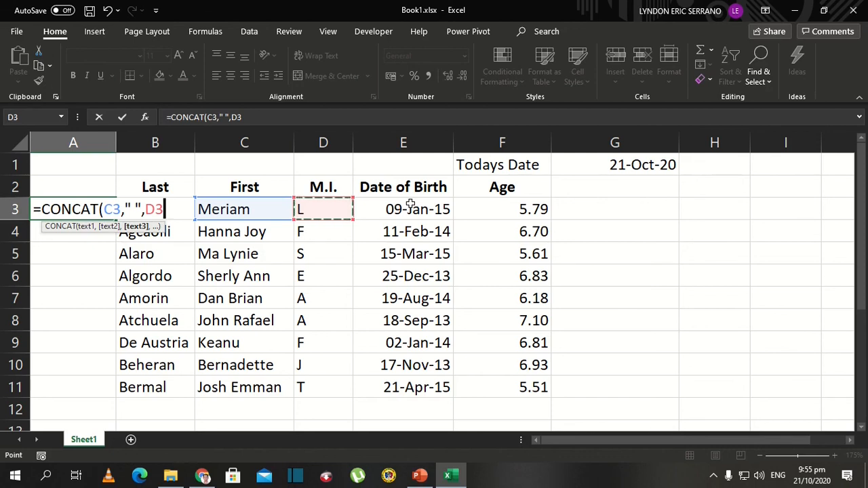
text(,)
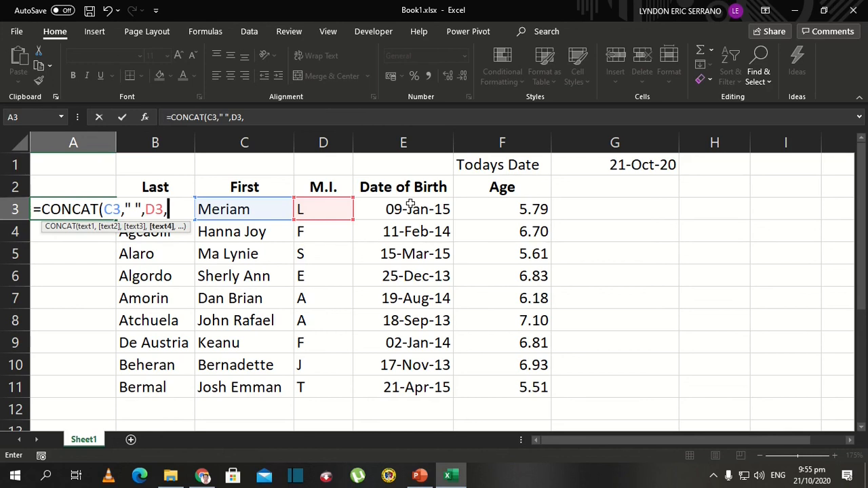
text(".")
text(,)
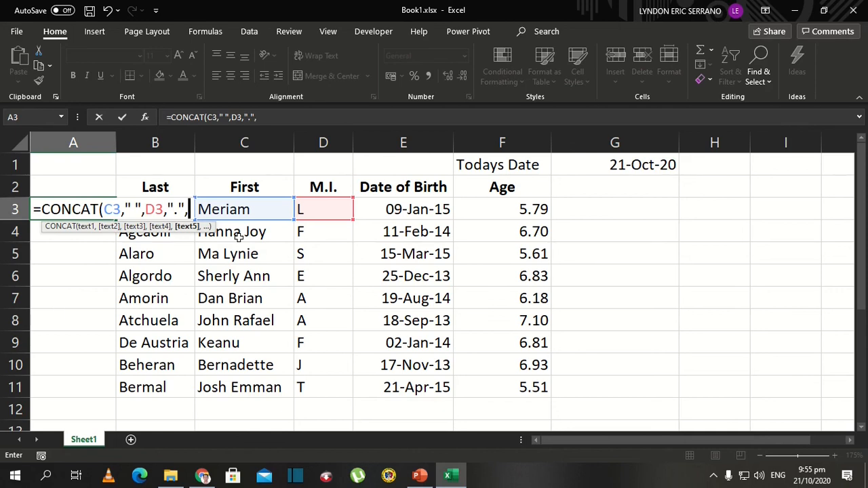
- Add a space and the last name cell B3, completing the A3 formula as =CONCAT(C3," ",D3,"."," ",B3)
text(")
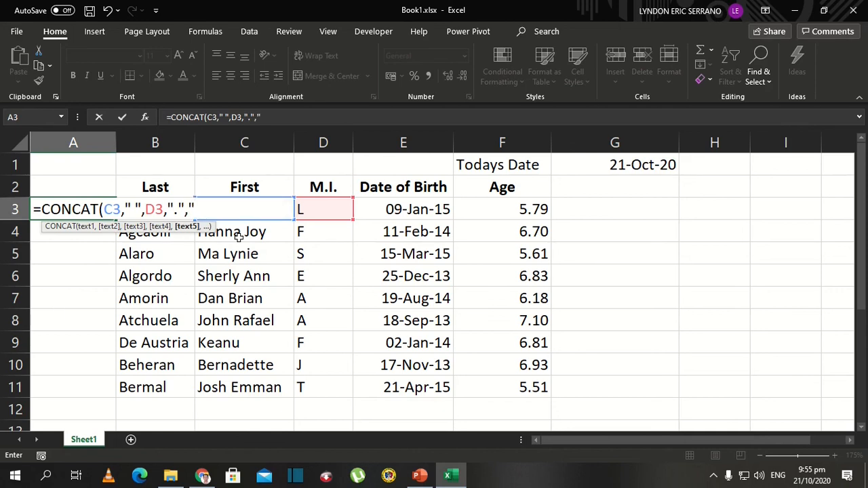
text( ",)
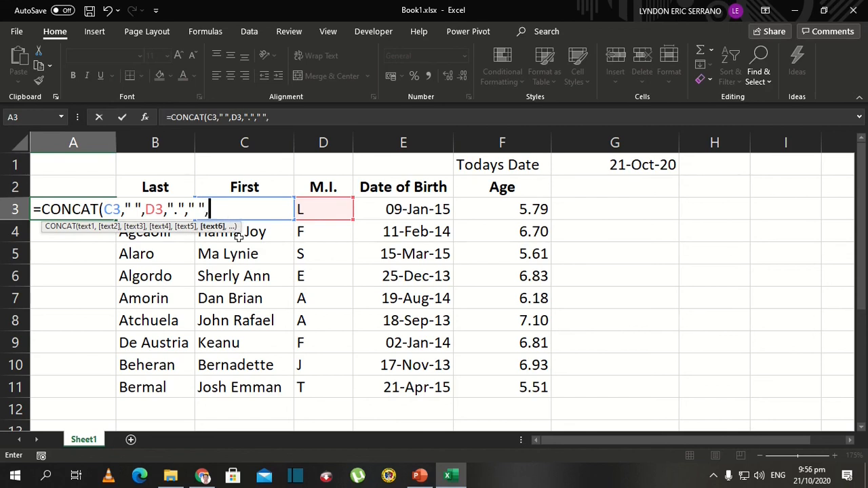
key(Right)
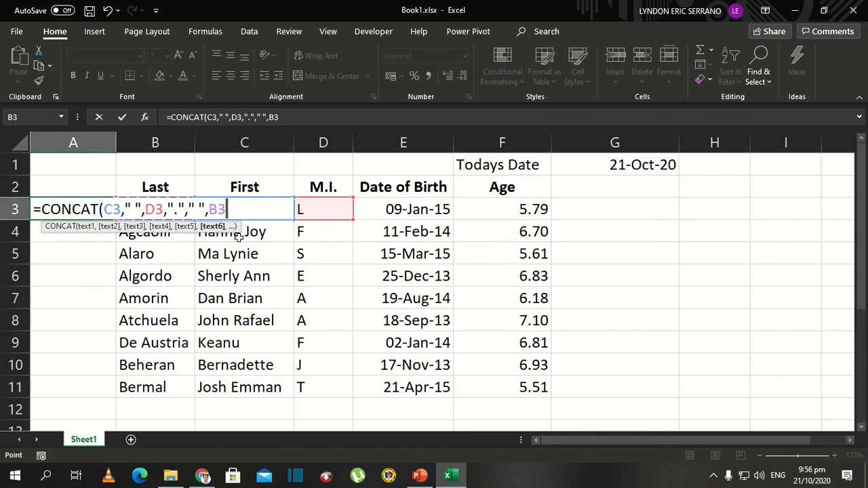
text())
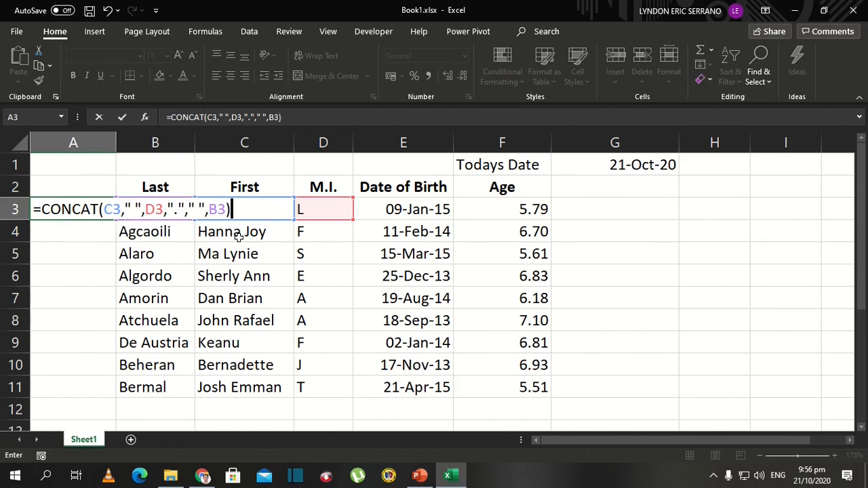
key(Return)
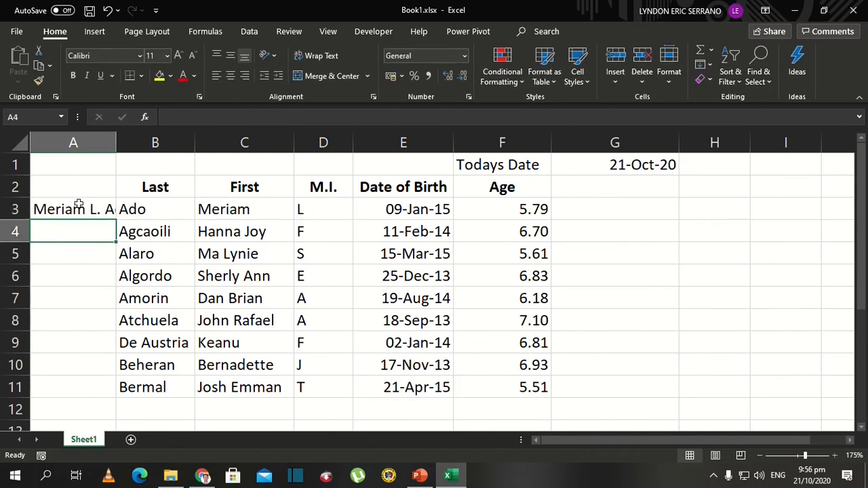
- AutoFit column A to the combined name and select A3 to check its result
double_click(116, 149)
click(165, 254)
click(108, 210)
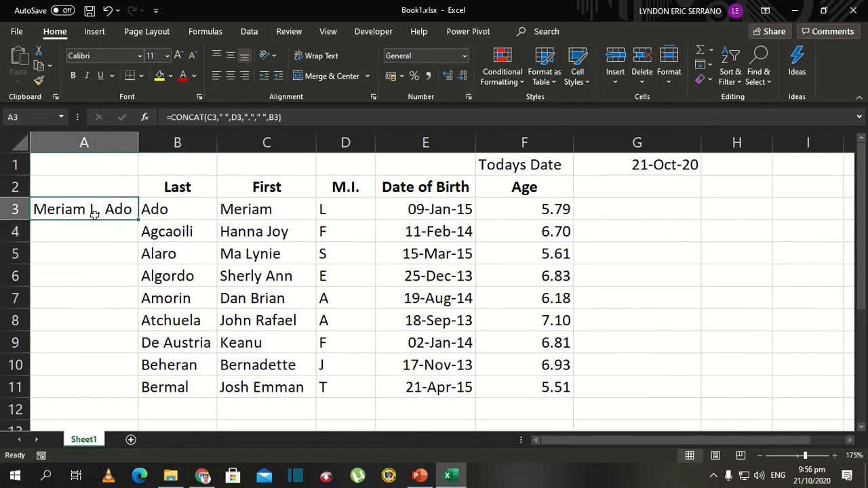
click(97, 245)
click(96, 211)
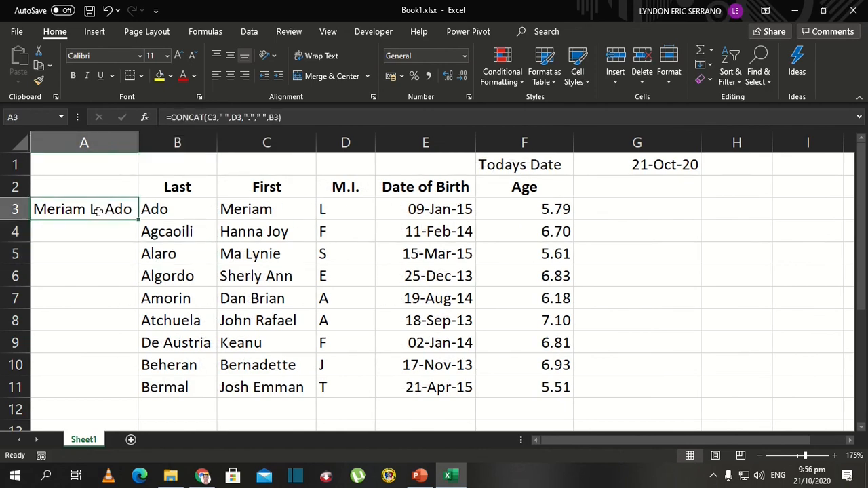
- Fill the CONCAT formula from A3 down to A11 and AutoFit column A to the combined names
double_click(138, 220)
click(108, 337)
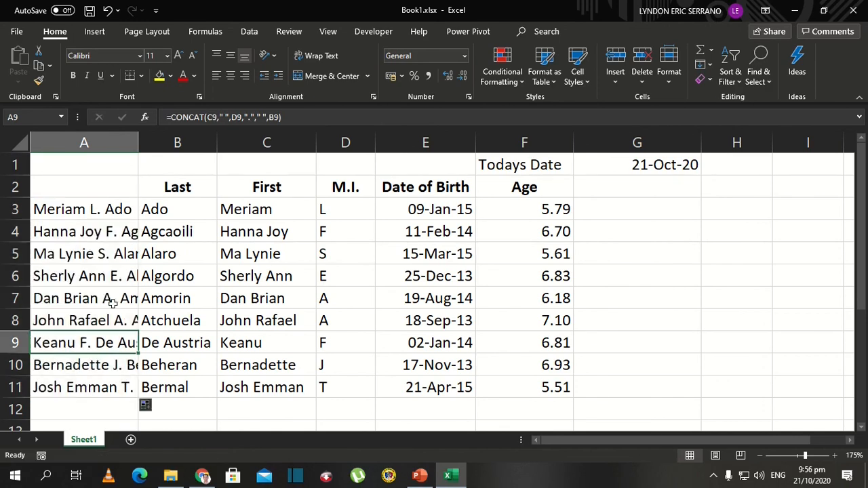
double_click(138, 143)
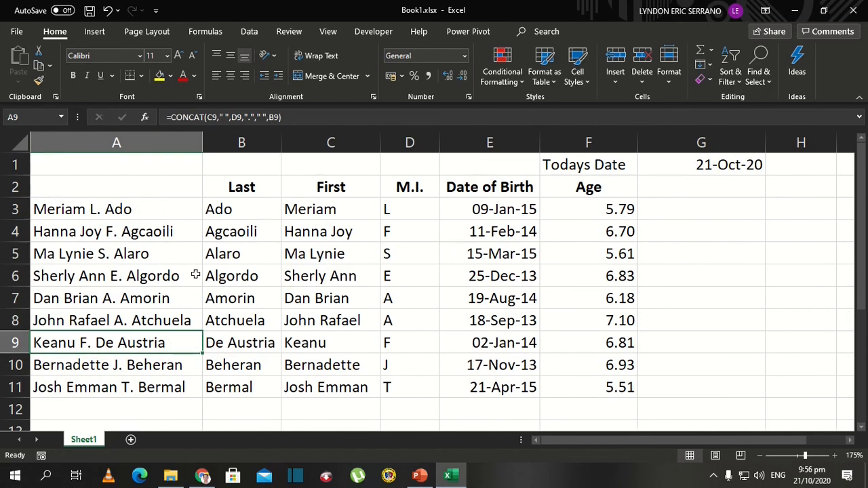
click(197, 268)
click(174, 214)
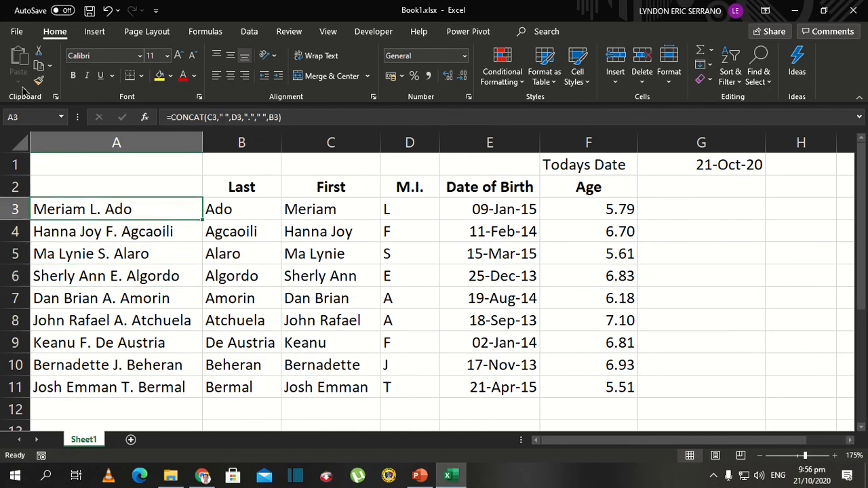
- Insert a blank column before the combined names in column A
click(95, 145)
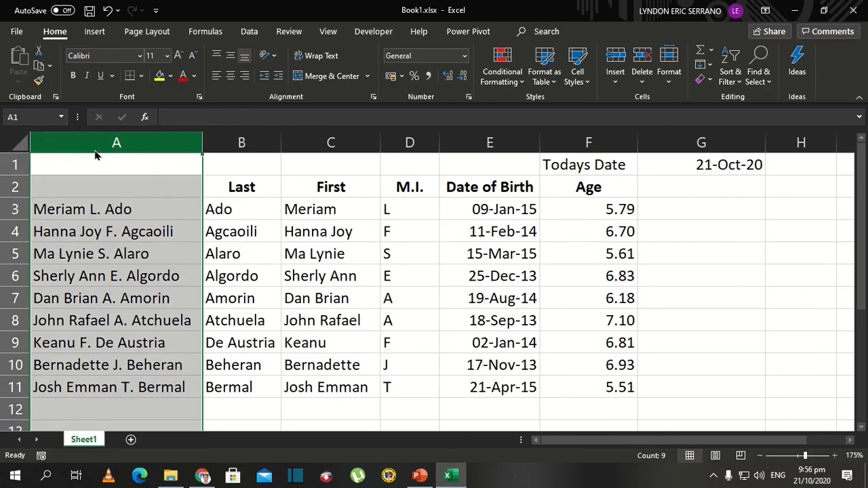
right_click(95, 155)
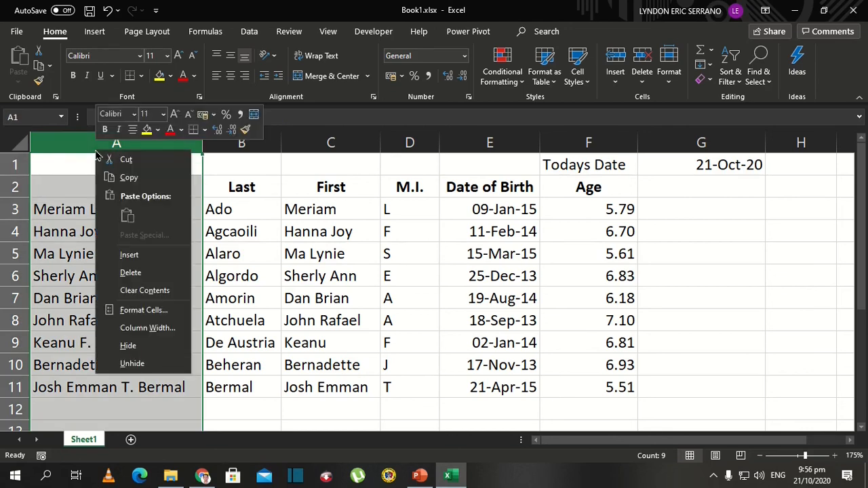
click(149, 255)
click(204, 248)
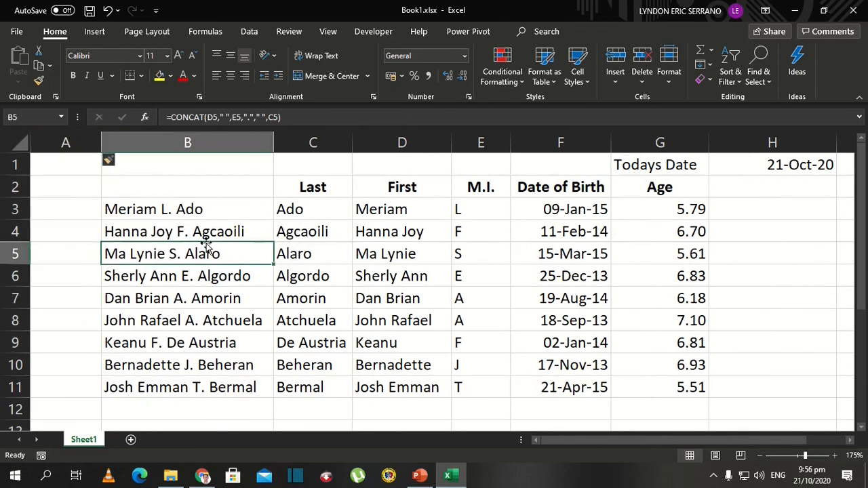
click(156, 208)
click(74, 209)
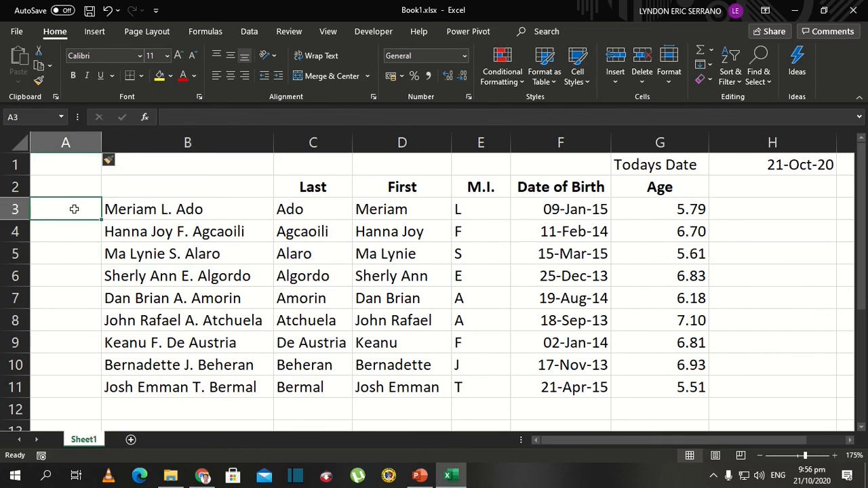
drag(152, 213, 177, 381)
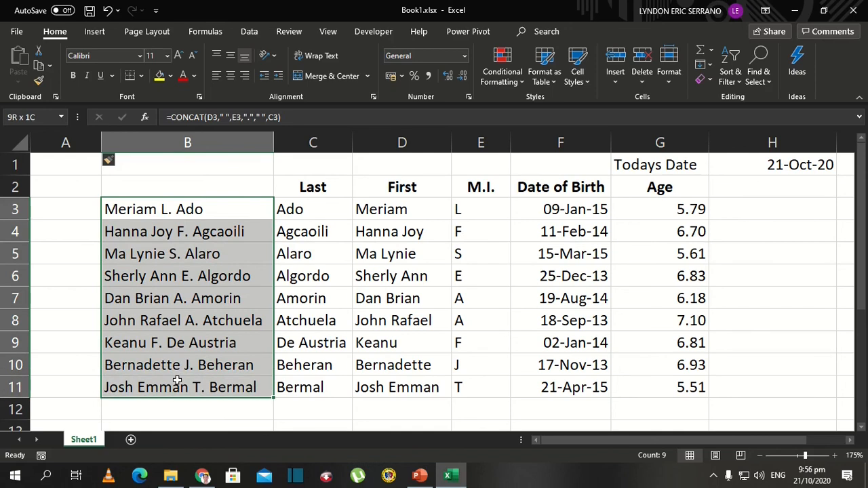
mouse_move(177, 381)
mouse_down()
mouse_move(182, 232)
mouse_move(187, 390)
mouse_up()
click(180, 274)
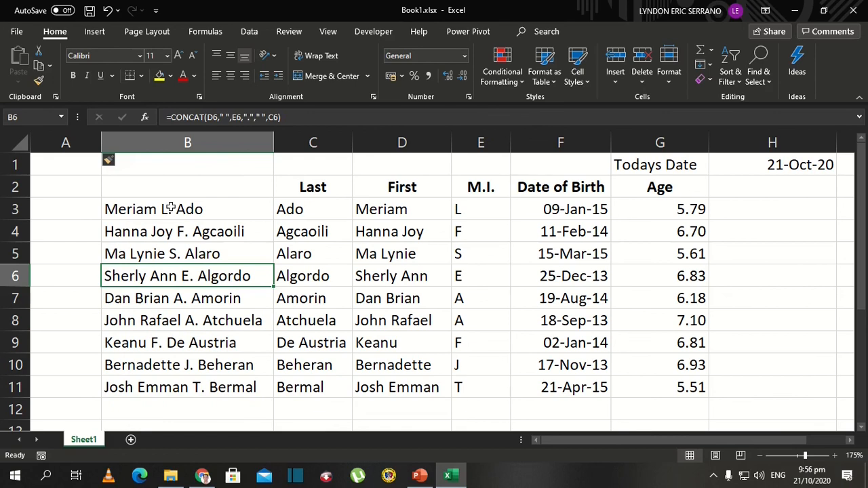
click(172, 212)
click(79, 211)
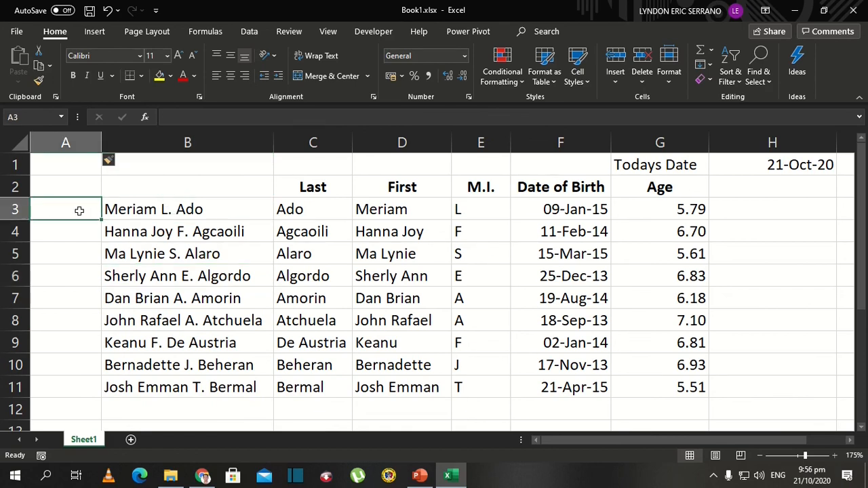
drag(130, 210, 223, 383)
click(181, 273)
click(219, 322)
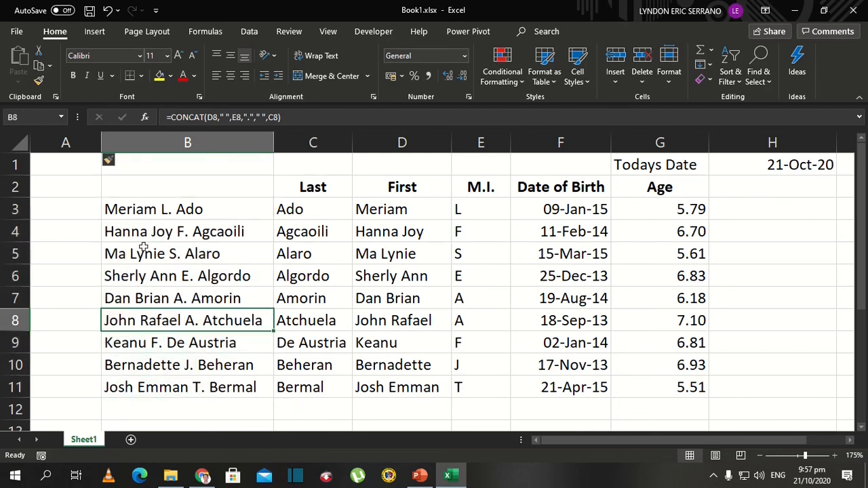
- Enter the formula =UPPER(B3) in A3 to convert the first combined name to uppercase
click(74, 211)
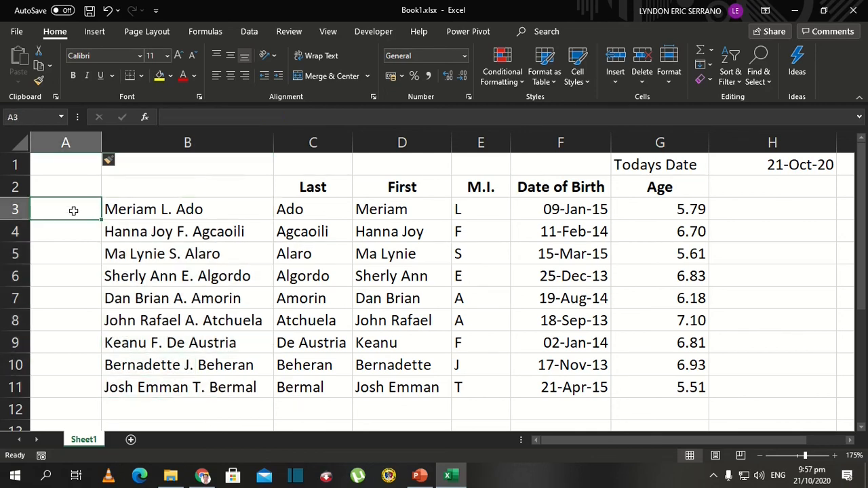
text(=)
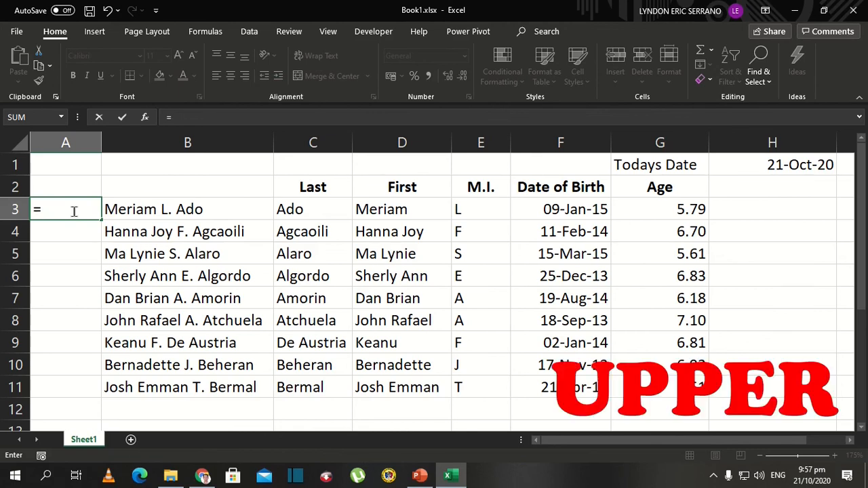
text(upper)
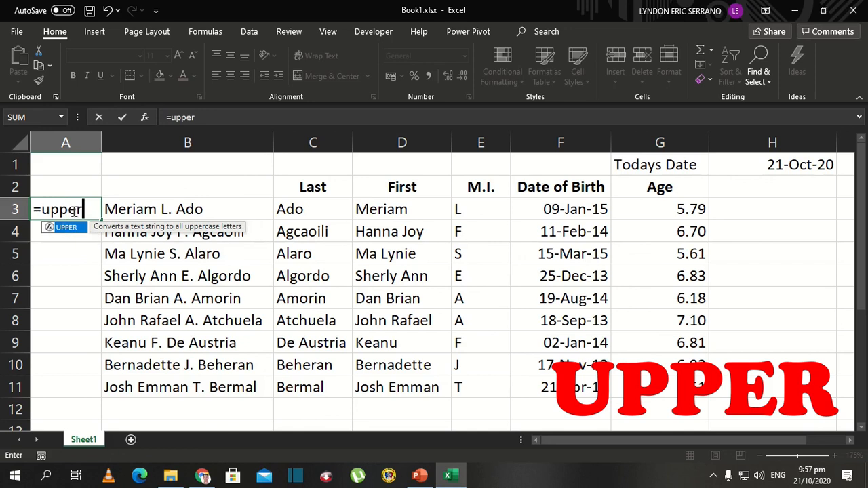
key(Tab)
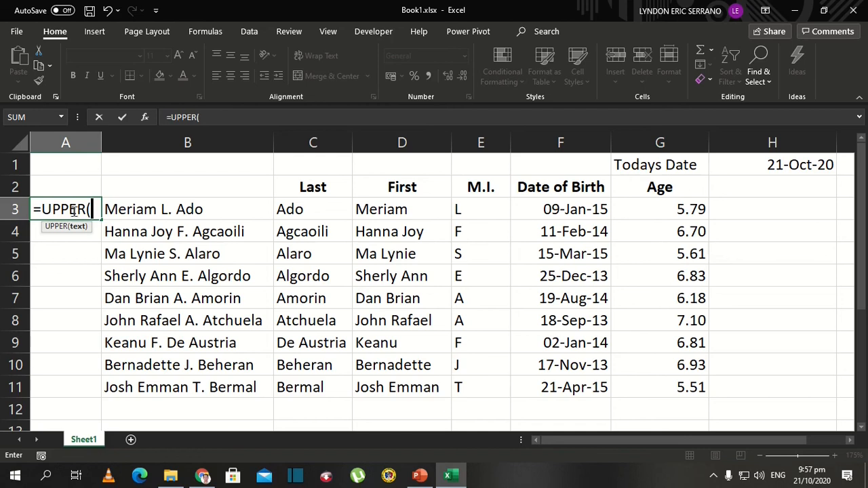
key(Right)
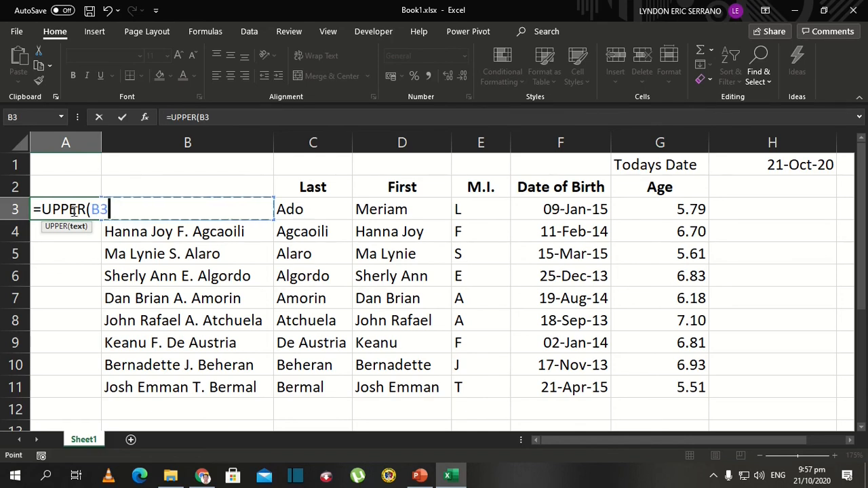
text())
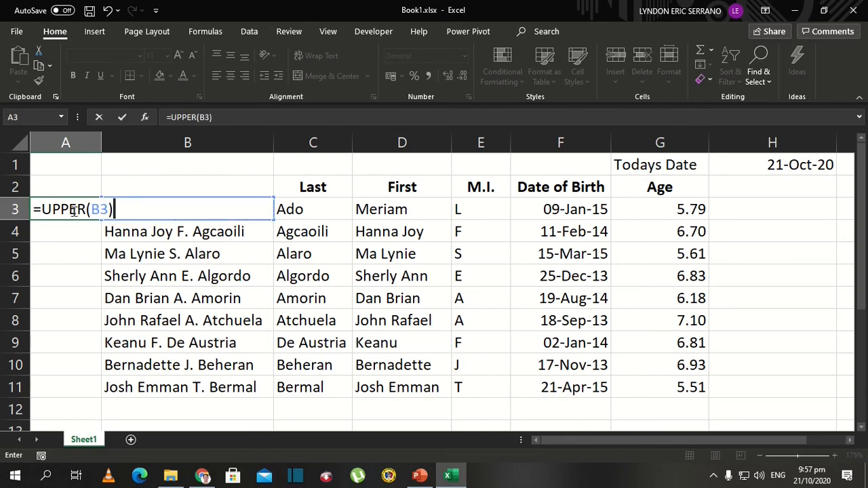
key(Return)
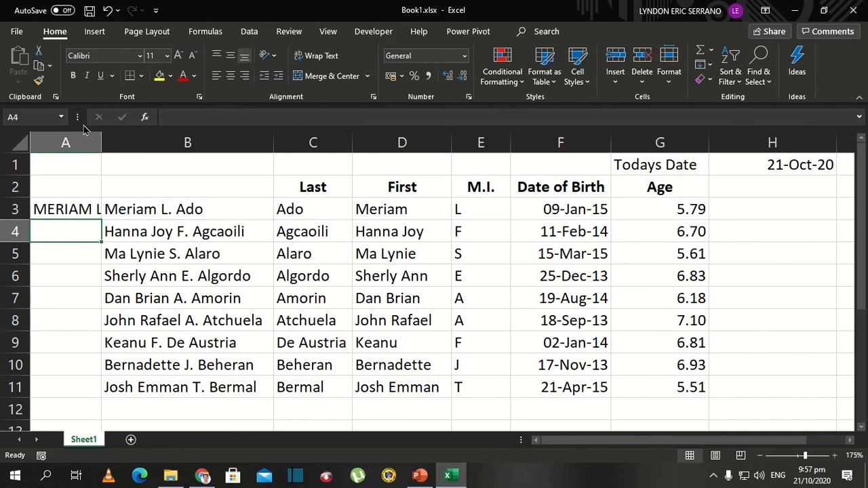
- Fill the UPPER formula from A3 down to A11 and AutoFit column A to the uppercase names
double_click(102, 143)
click(142, 292)
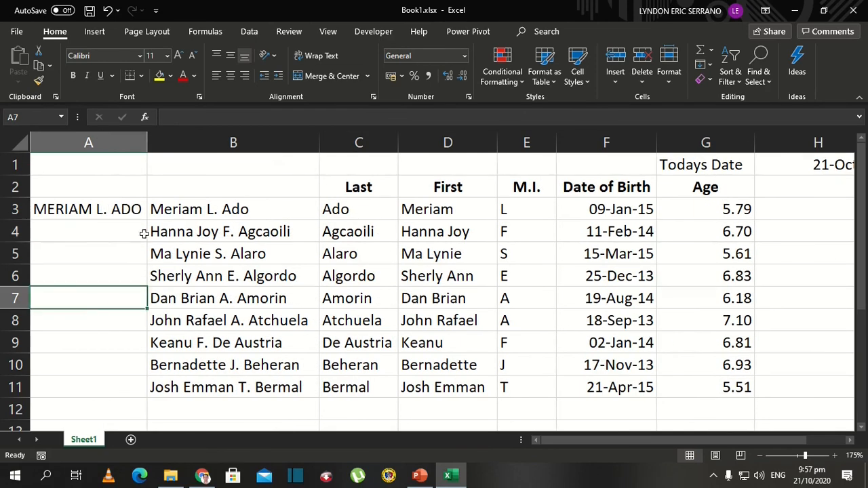
click(129, 211)
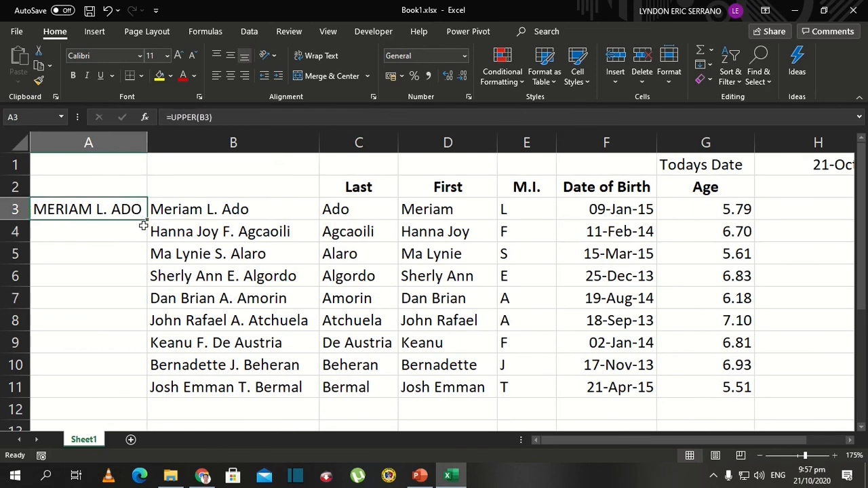
double_click(146, 222)
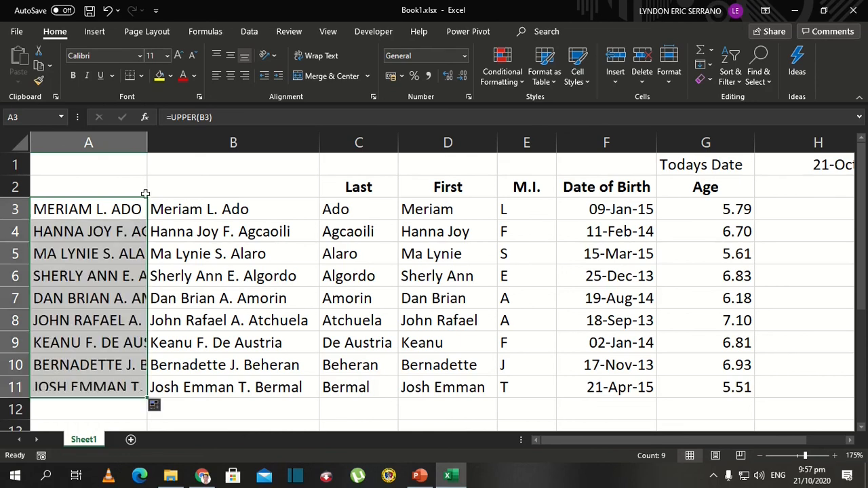
double_click(148, 149)
click(256, 316)
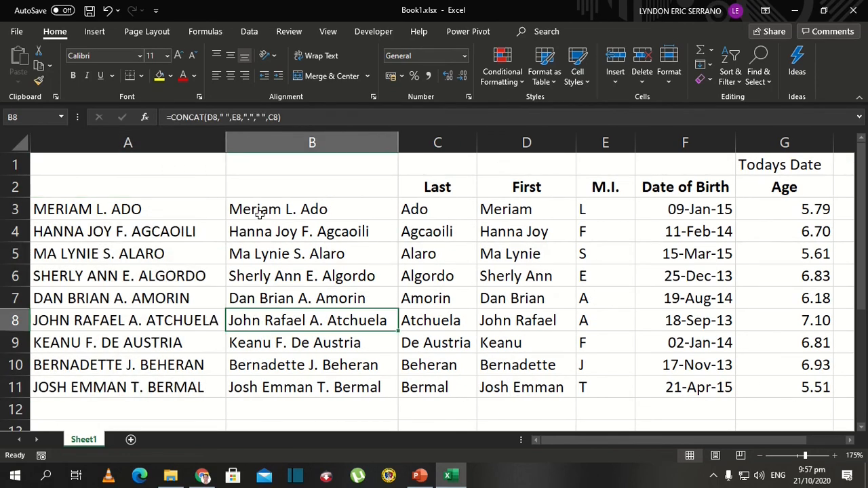
- Replace the UPPER function in A3 with LOWER so the formula reads =LOWER(B3)
key(ctrl+c)
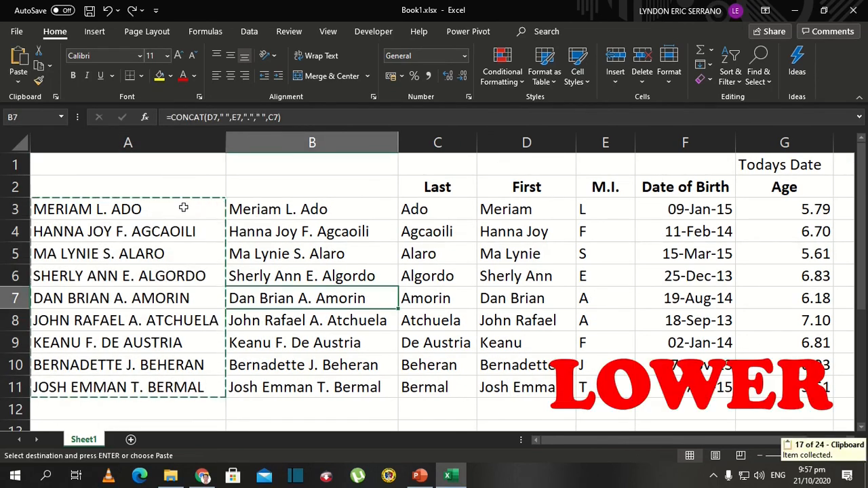
click(178, 205)
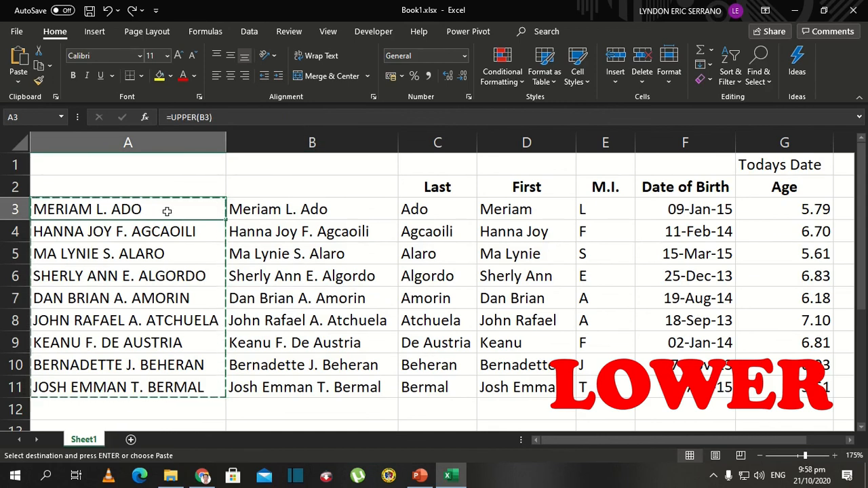
double_click(167, 212)
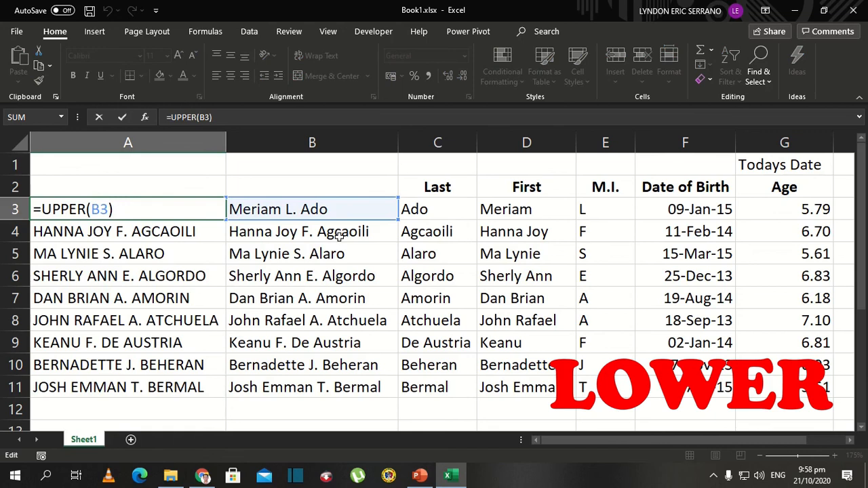
key(Left)
key(Left)
key(Left)
key(Left)
key(Left)
key(Left)
key(Left)
key(Left)
key(Left)
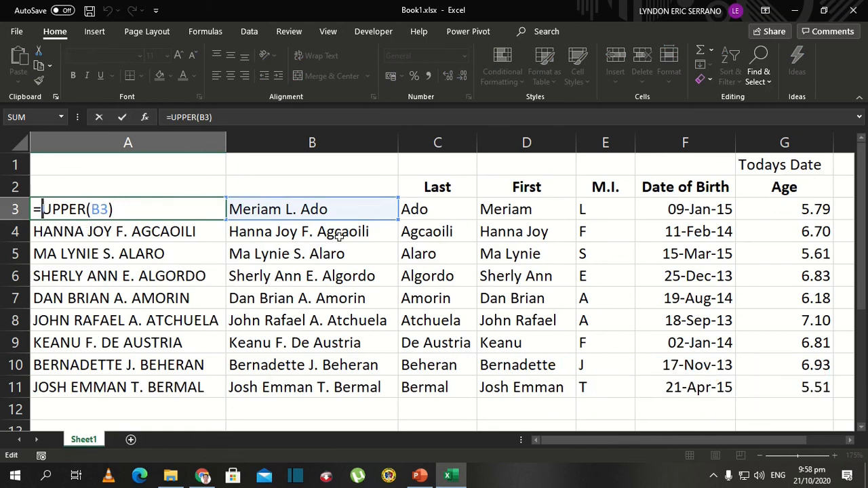
key(shift+Right)
key(shift+Right)
key(shift+Right)
key(shift+Right)
key(shift+Right)
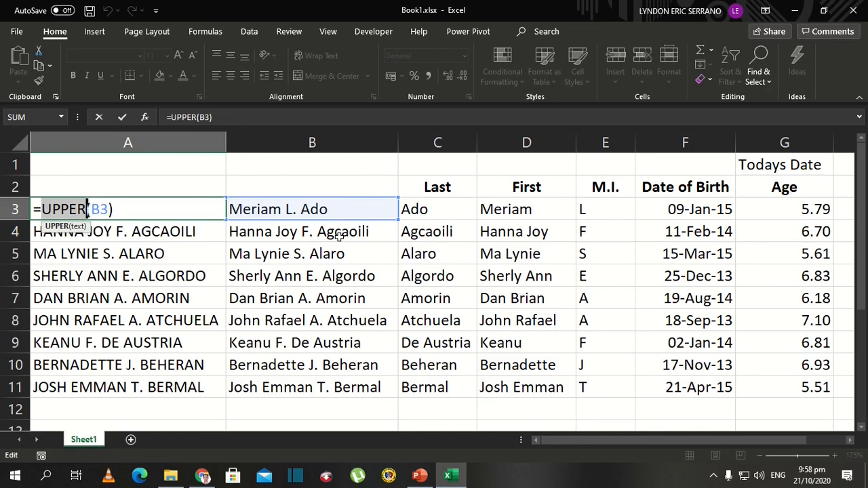
text(lower)
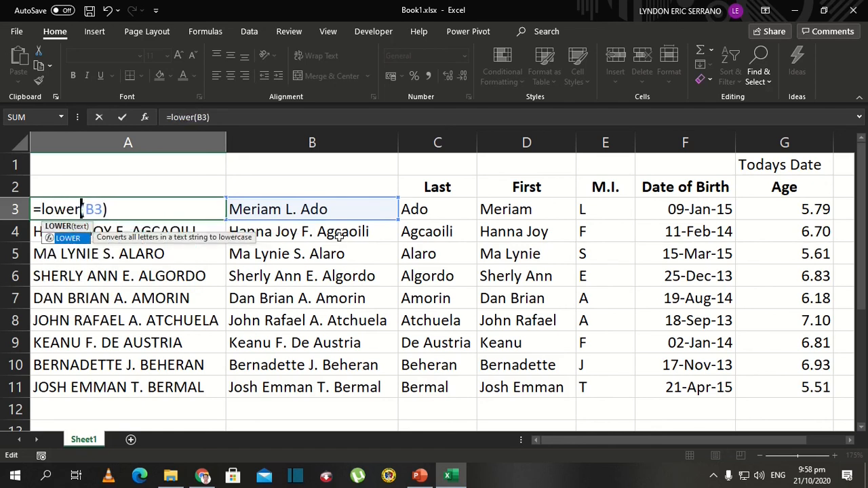
key(Return)
key(Up)
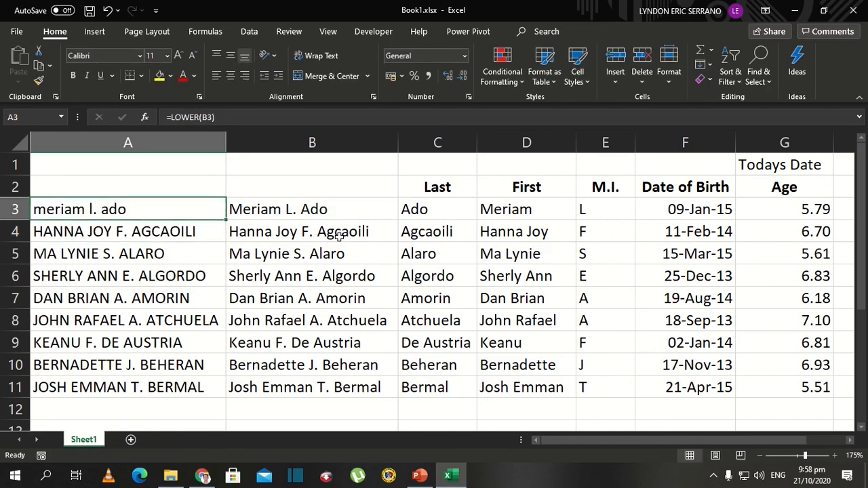
- Fill the LOWER formula from A3 down to A11 to convert all combined names to lowercase
double_click(226, 221)
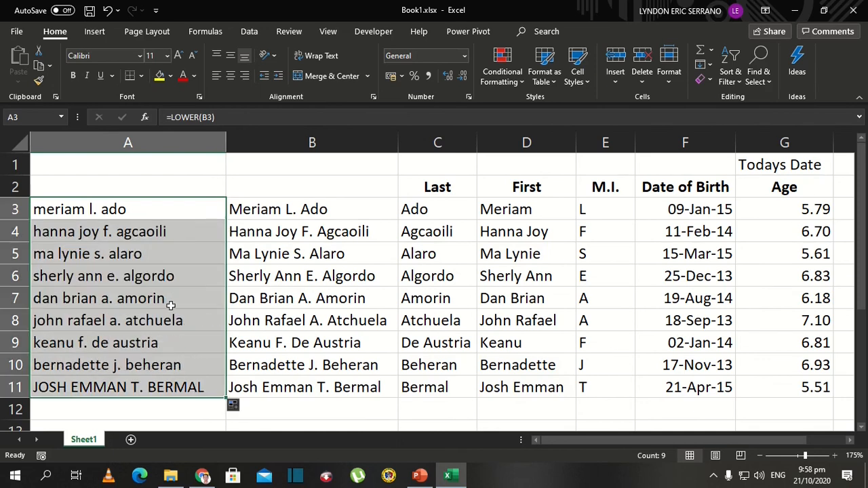
click(170, 301)
click(143, 206)
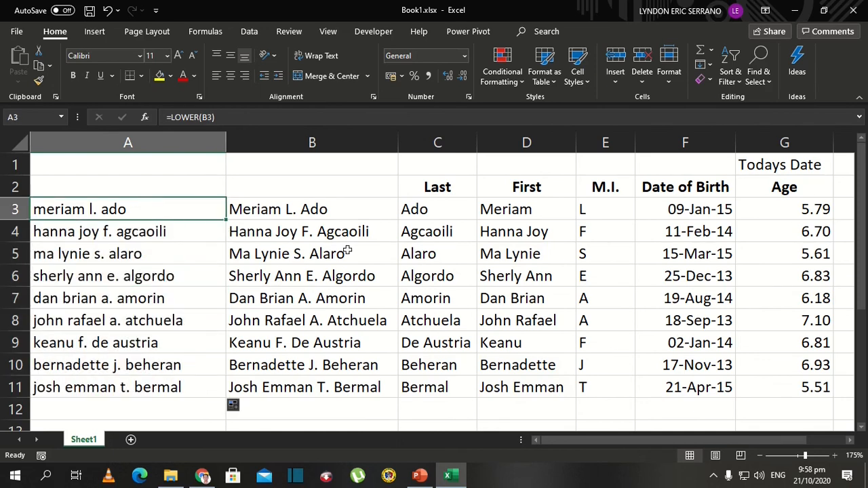
click(339, 211)
click(331, 235)
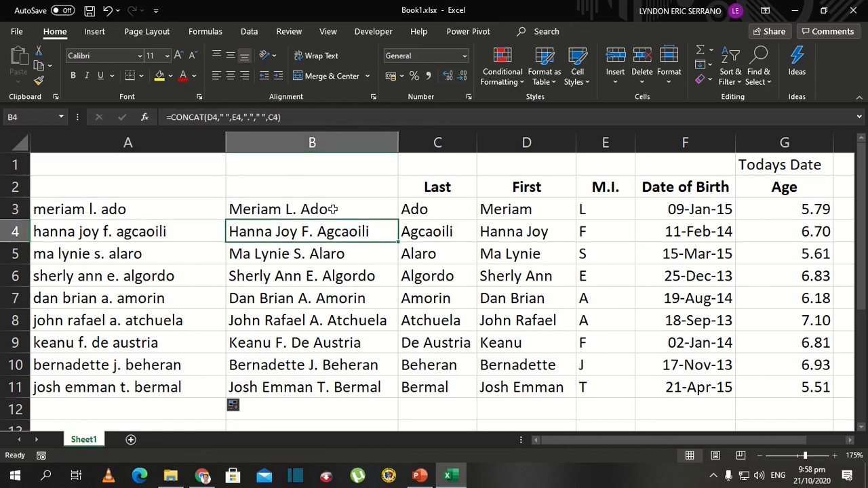
click(333, 209)
click(338, 229)
click(339, 210)
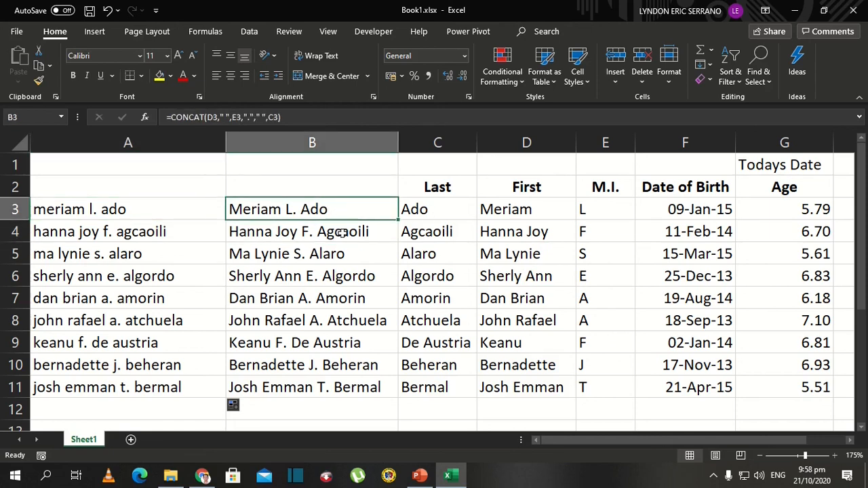
click(343, 232)
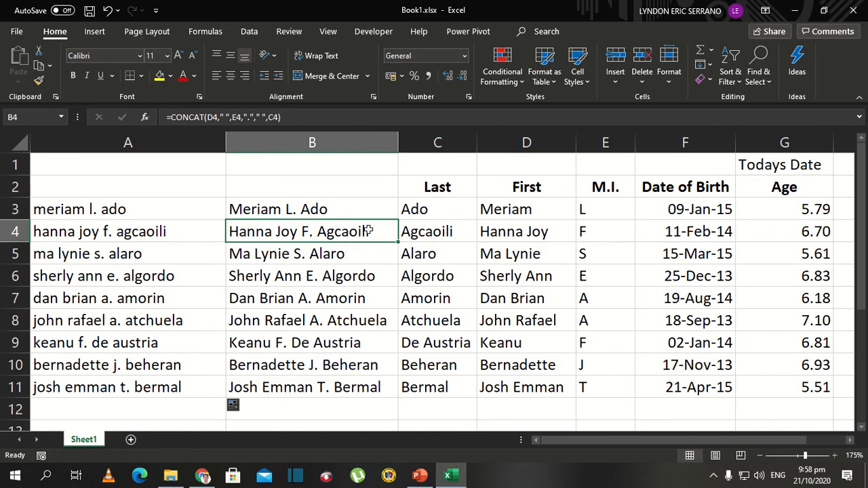
- Go to the Date of Birth column and select its entries in F3:F11 for review
key(Right)
key(Right)
key(Right)
key(Right)
key(Right)
key(Right)
key(Right)
key(Right)
key(Left)
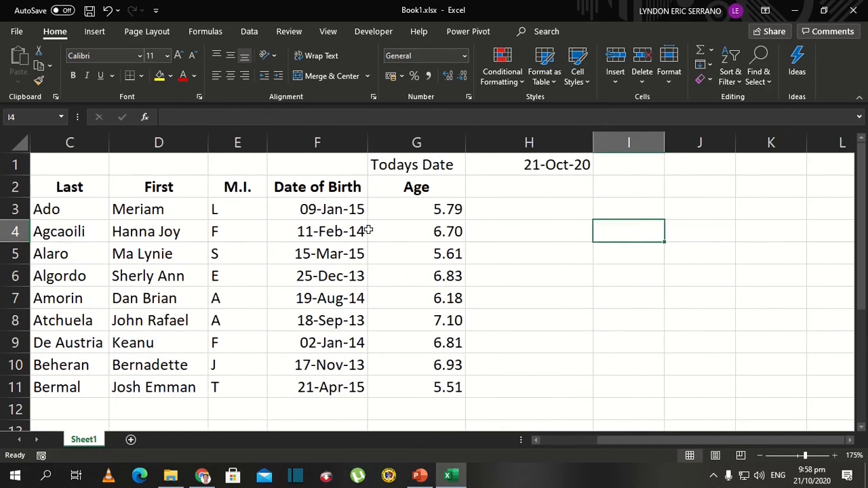
key(Left)
key(Up)
key(Up)
key(Up)
key(Left)
key(Left)
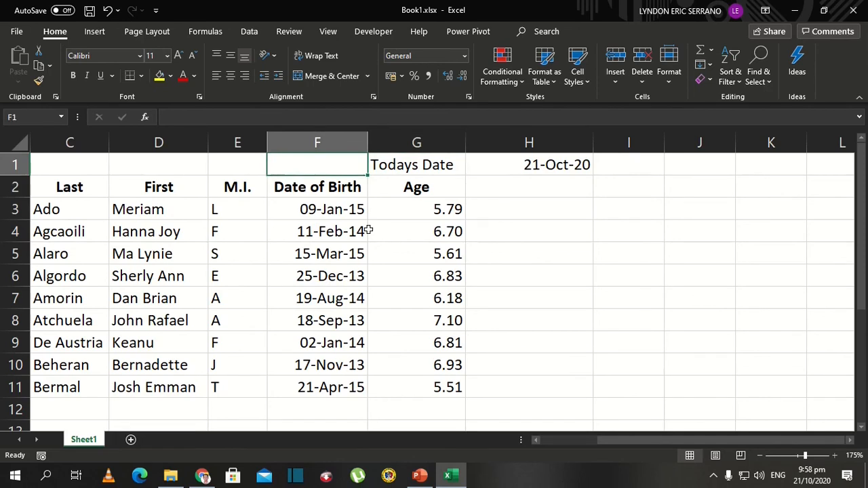
key(Down)
key(Down)
key(ctrl+shift+Down)
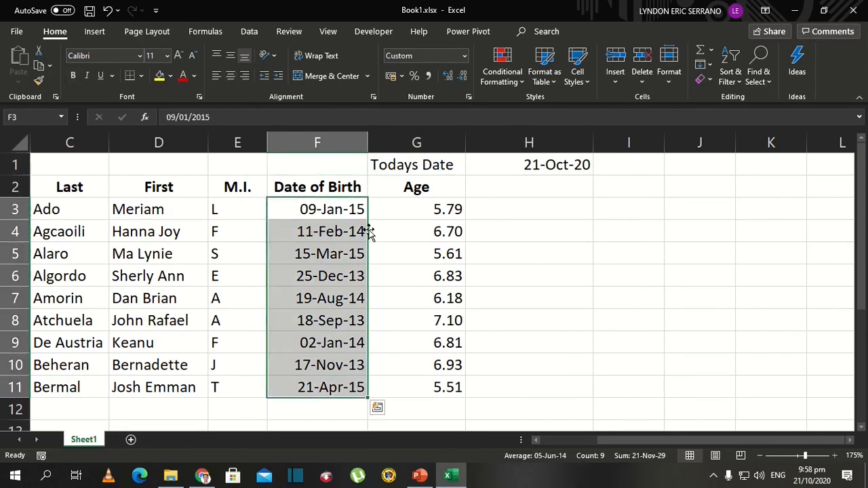
- Review the Date of Birth range F3:F11, the available data tools, and the date stored in F3
key(shift+Up)
key(shift+Up)
key(shift+Up)
key(shift+Up)
key(shift+Up)
key(shift+Up)
key(shift+Up)
key(shift+Up)
key(ctrl+shift+Down)
click(249, 33)
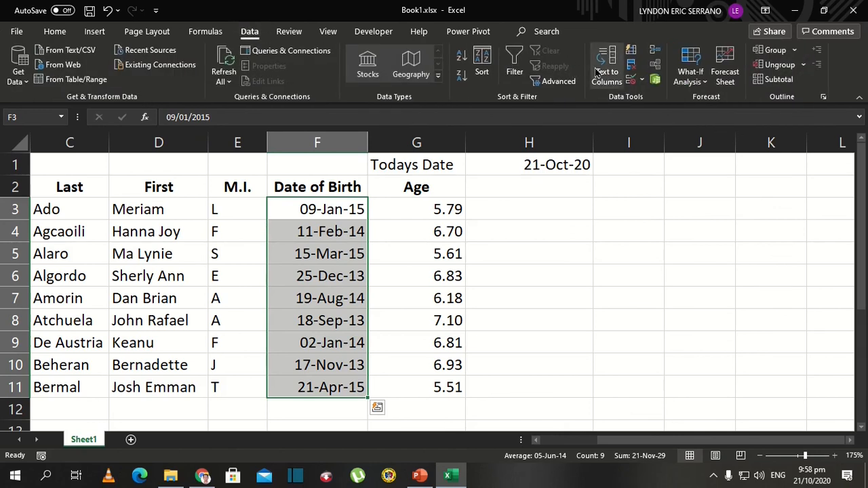
click(309, 234)
click(317, 211)
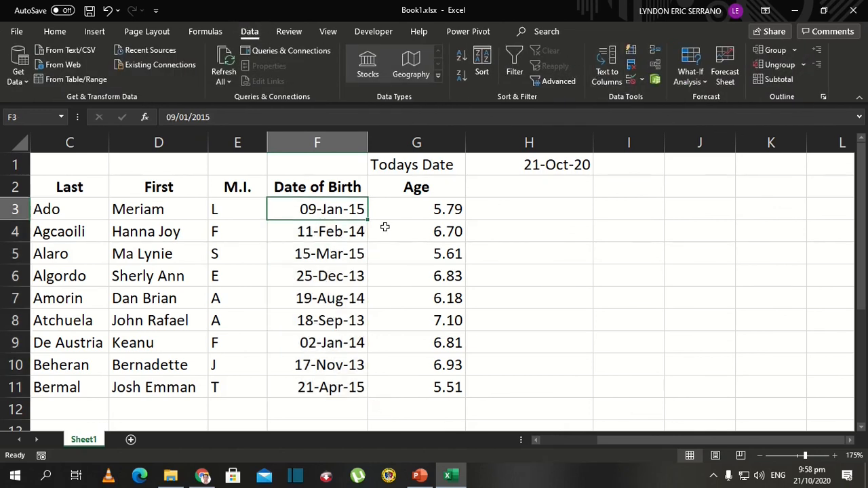
- Examine the Todays Date formula in H1 and the age formulas in G3:G11
click(551, 167)
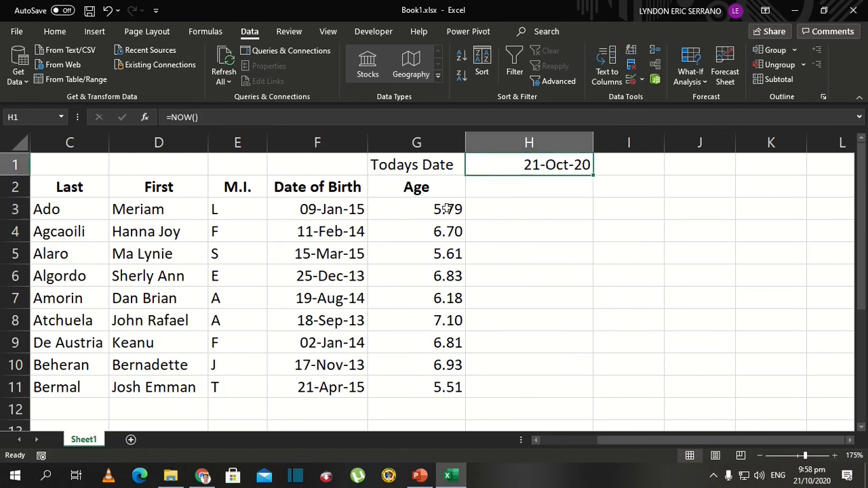
click(520, 213)
click(527, 165)
drag(427, 209, 441, 384)
click(437, 271)
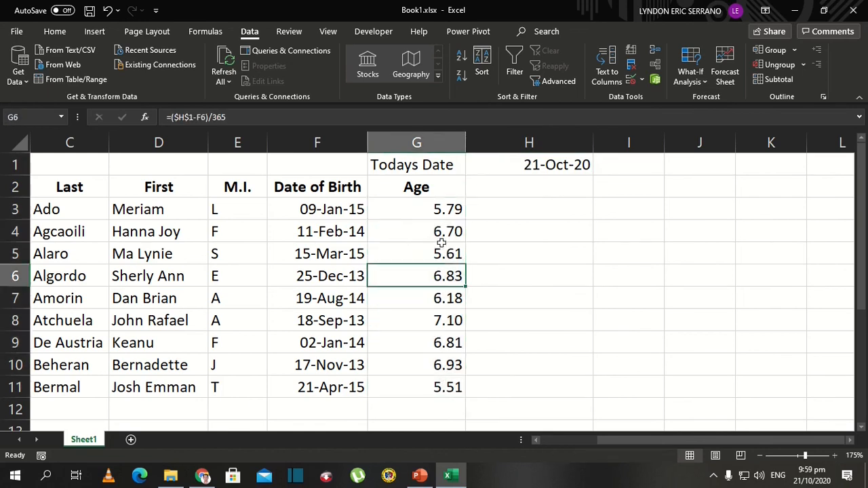
click(446, 213)
drag(446, 212, 448, 386)
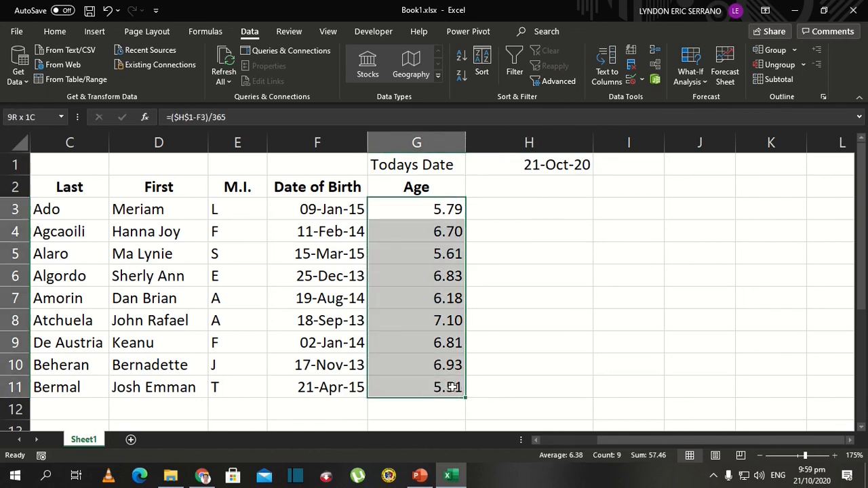
click(412, 346)
- Inspect the NOW formula inside H1 without altering it and review the Age column again
drag(533, 166, 529, 165)
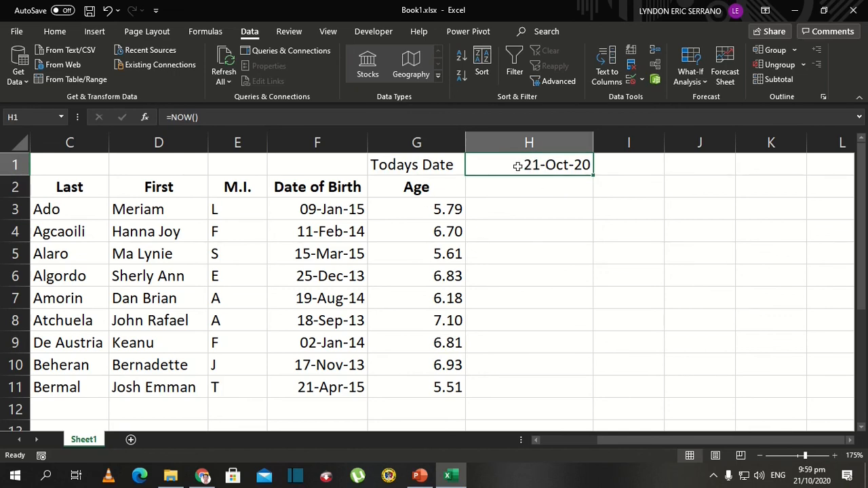
double_click(518, 166)
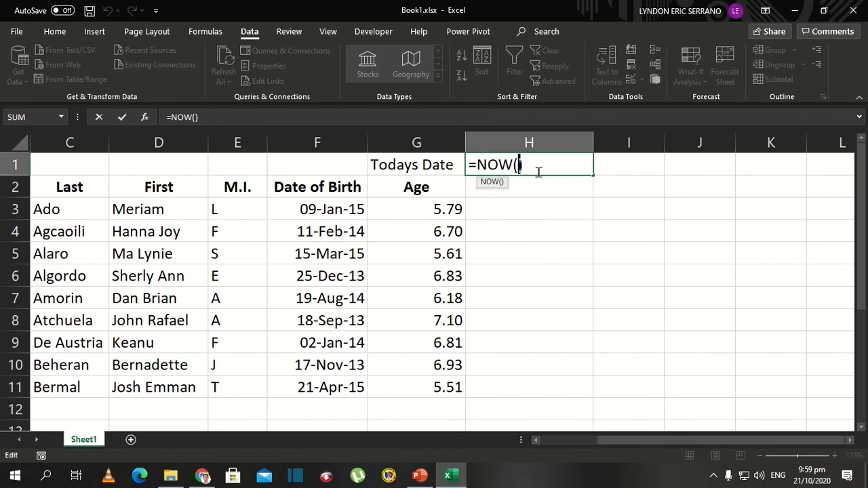
key(Return)
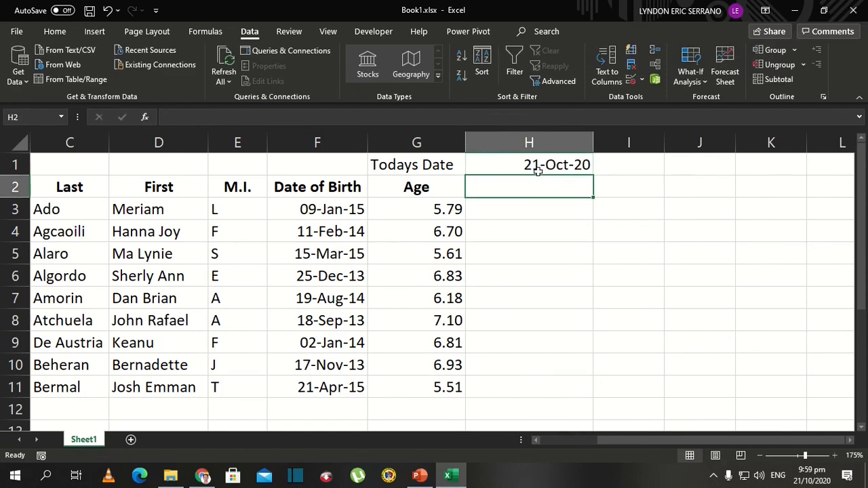
click(538, 171)
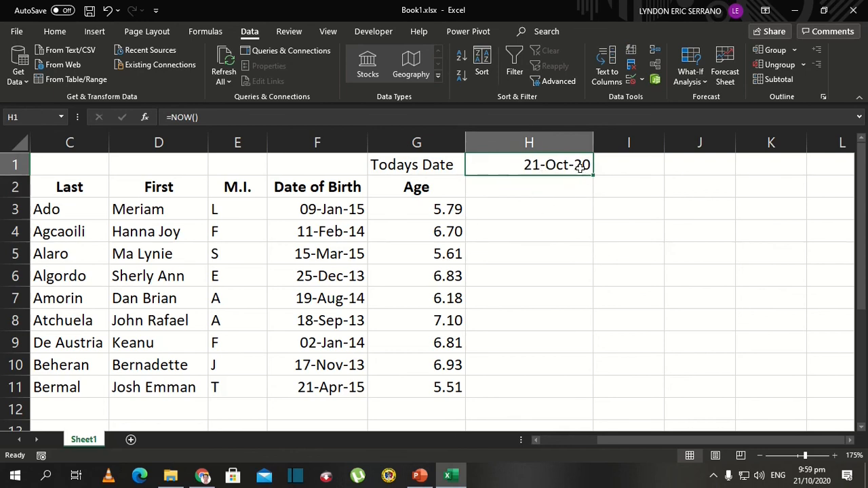
click(464, 281)
drag(419, 210, 435, 370)
- Review the CONCAT formula in B3 and the last name, first name and middle initial cells C3:E3 it combines
click(303, 234)
key(Left)
key(Left)
key(Left)
key(Left)
key(Left)
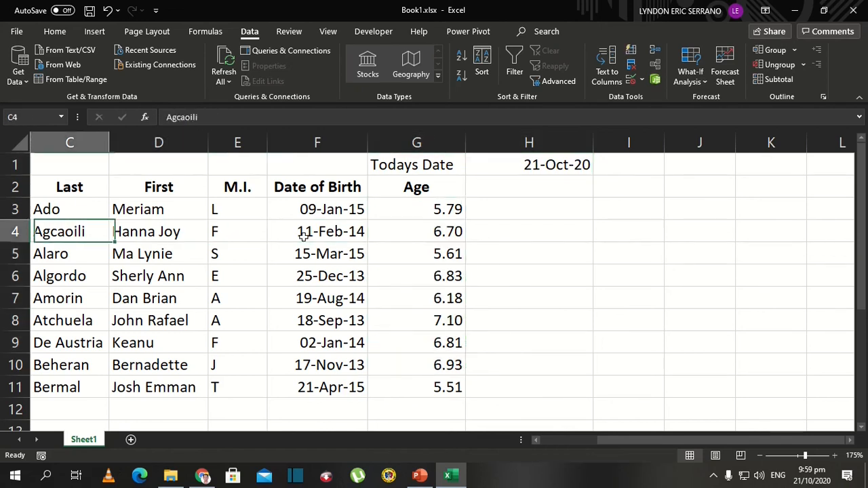
key(Up)
key(Right)
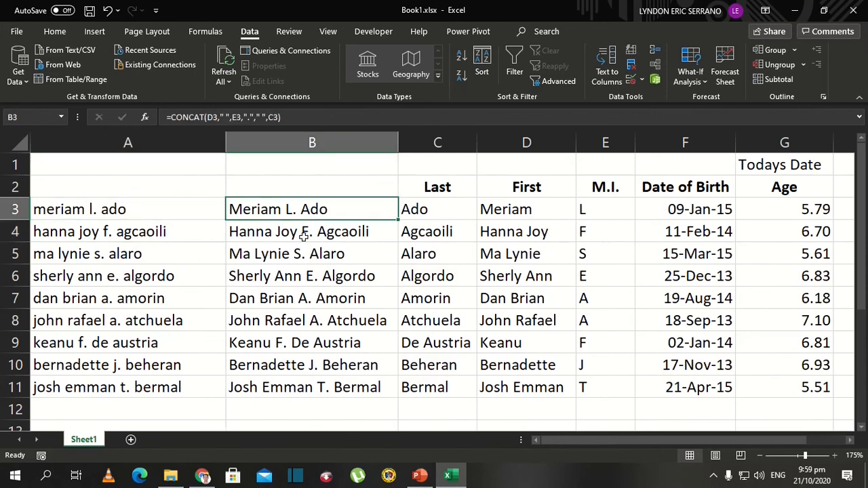
key(Right)
key(shift+Right)
key(shift+Right)
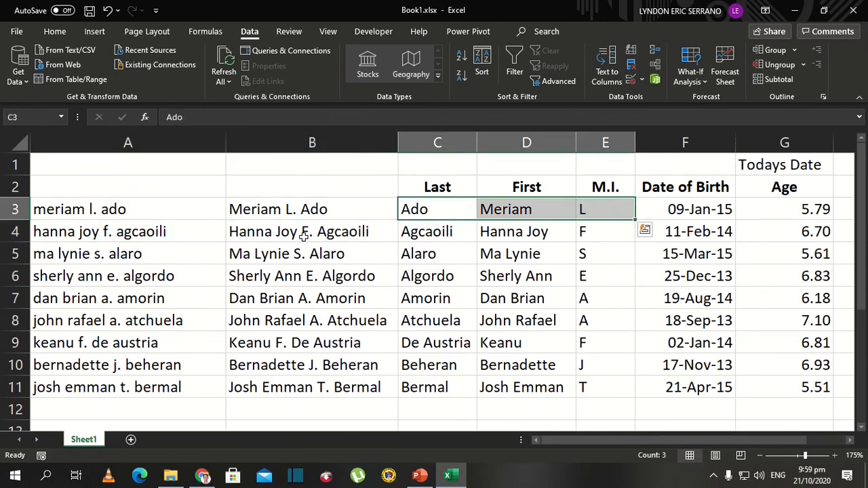
- Check the LOWER formula in A3 and select the lowercase names in A3:A11 for review
key(Left)
key(Left)
key(Right)
key(Left)
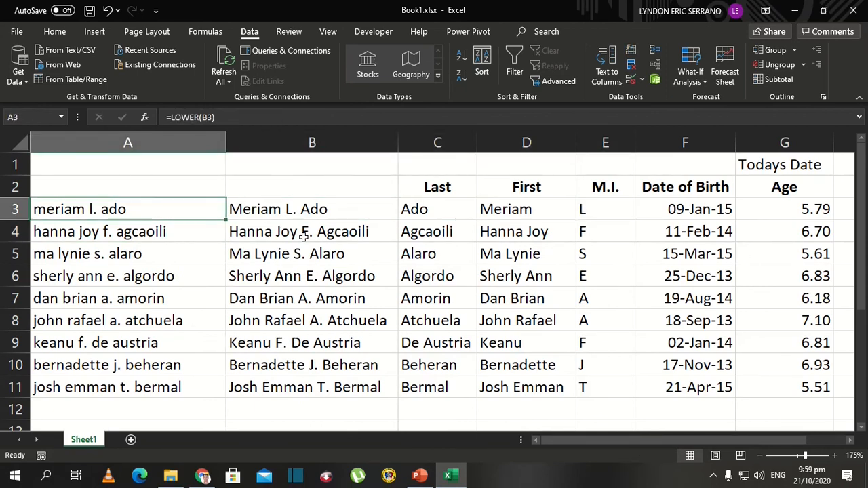
key(ctrl+shift+Down)
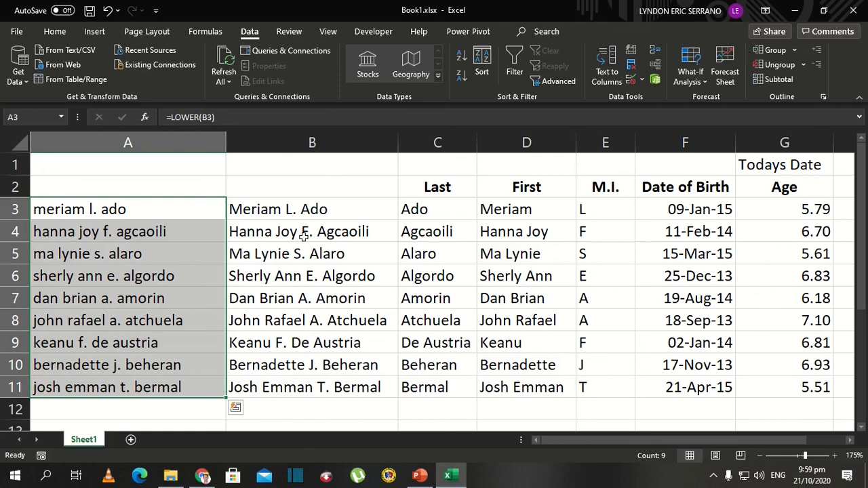